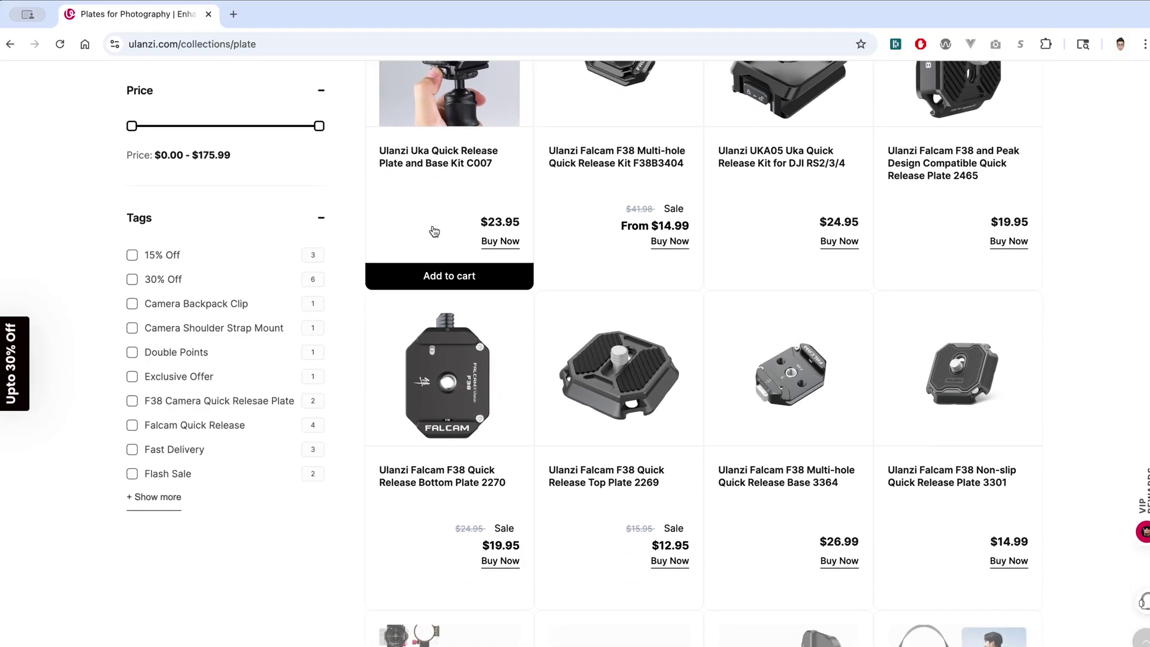
scroll(435, 231, "down", 10)
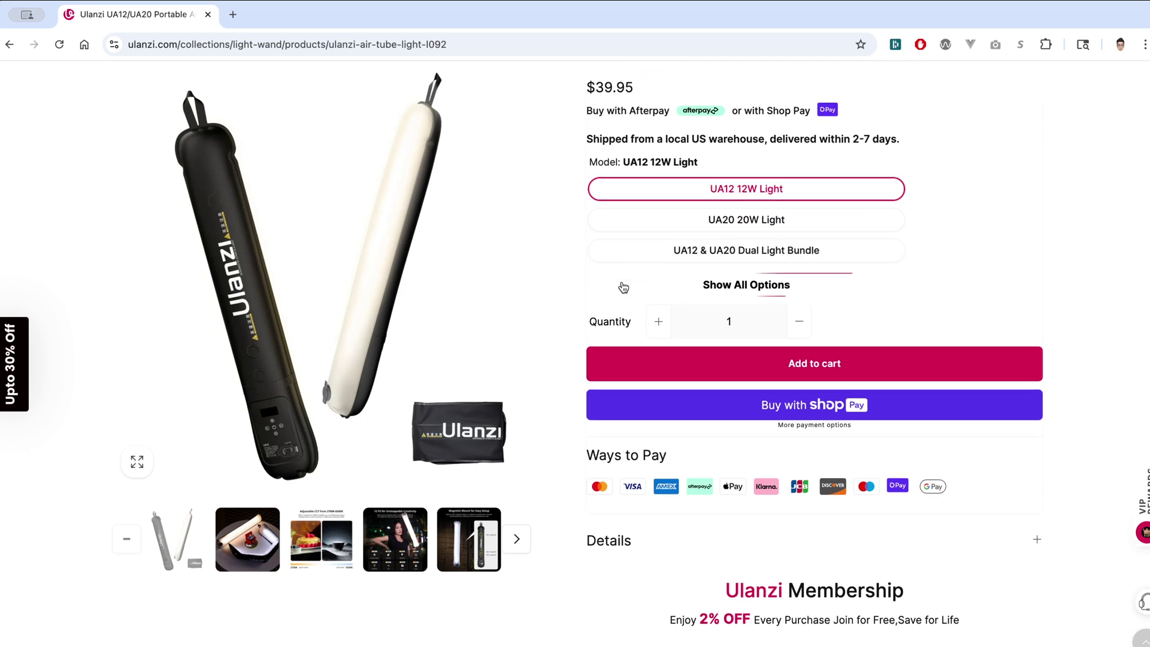
- Scroll through the Ulanzi plates and UA12 light pages, then the $149.99 Elgato Stream Deck page
scroll(623, 286, "down", 5)
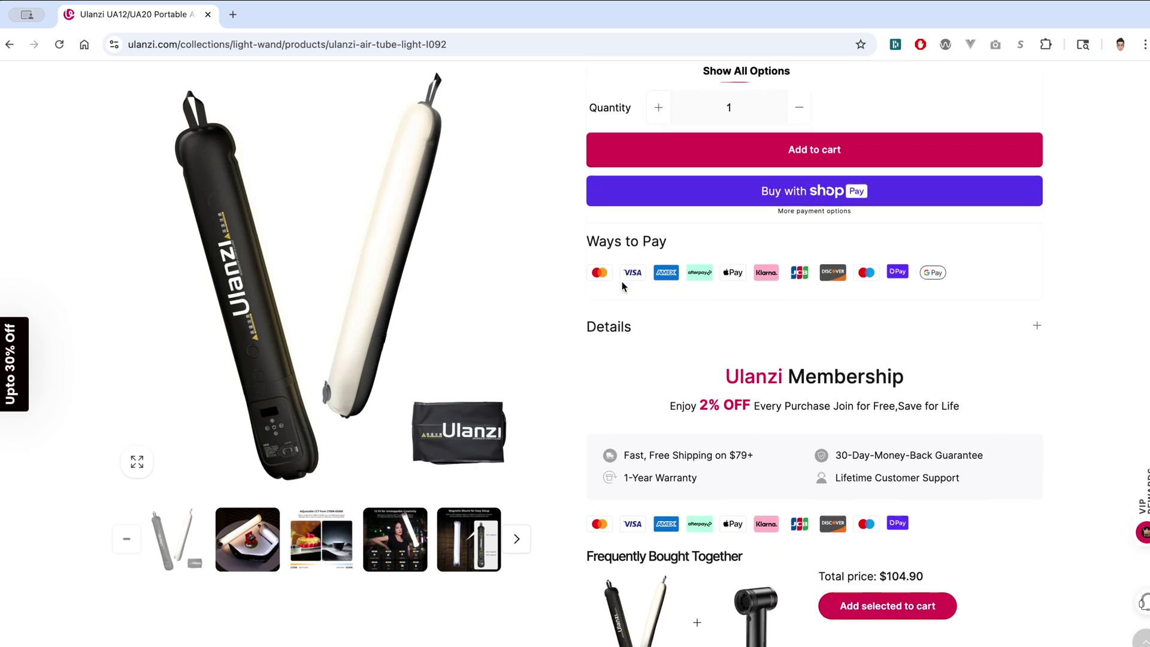
scroll(623, 287, "down", 1)
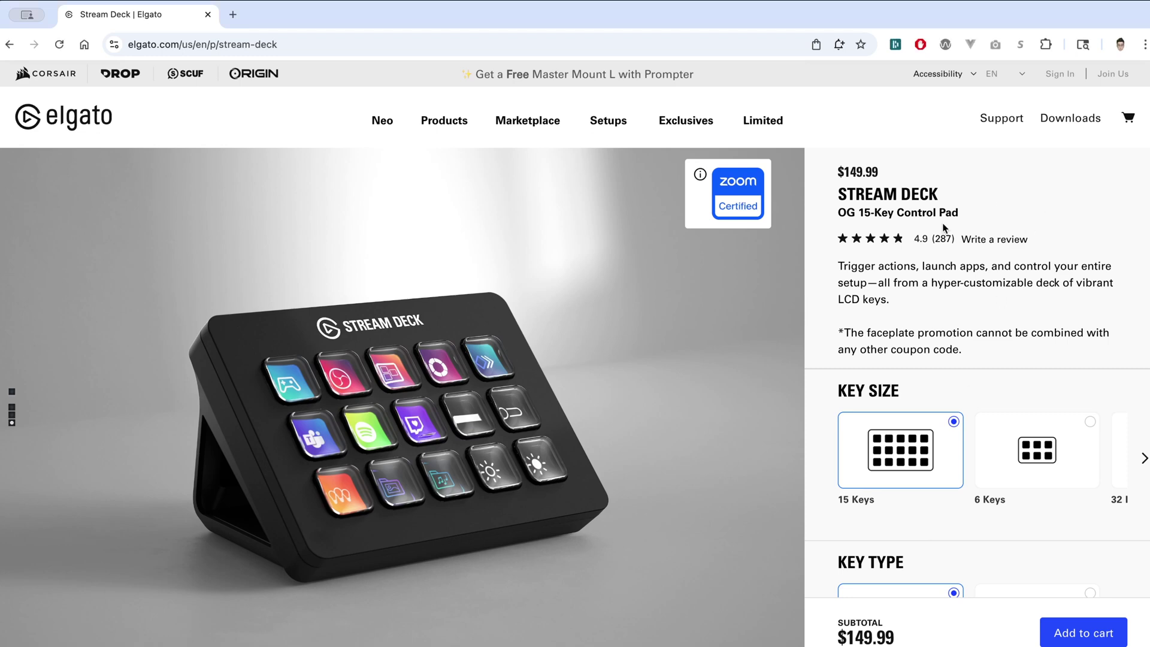
scroll(943, 222, "down", 10)
scroll(942, 228, "down", 15)
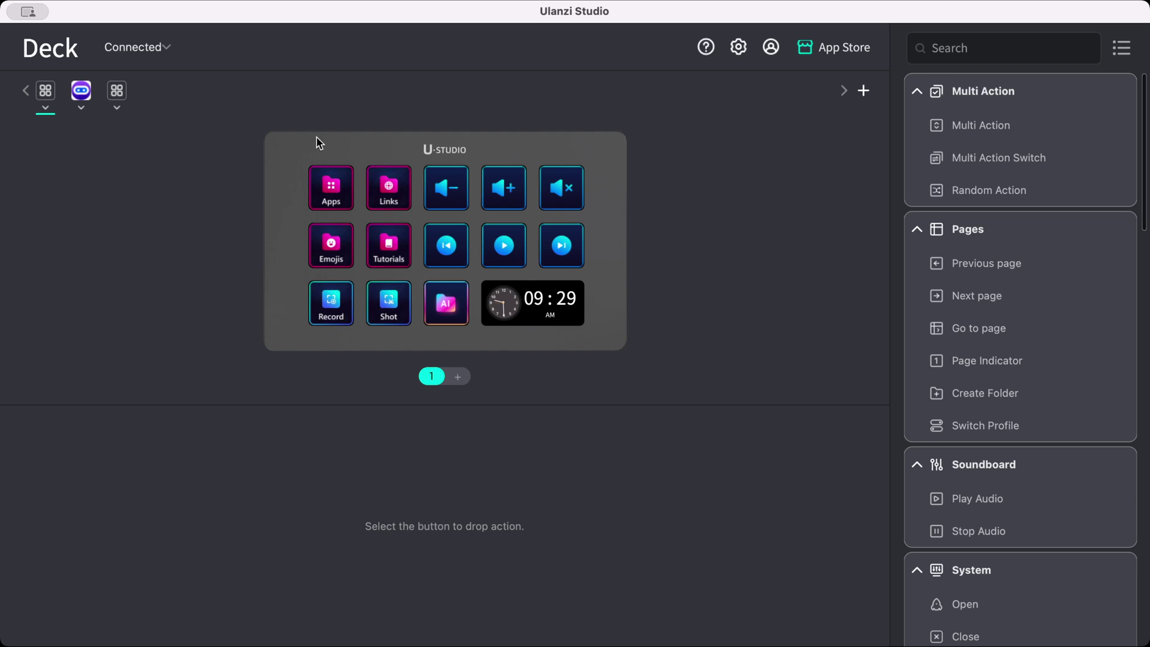
left_click(462, 199)
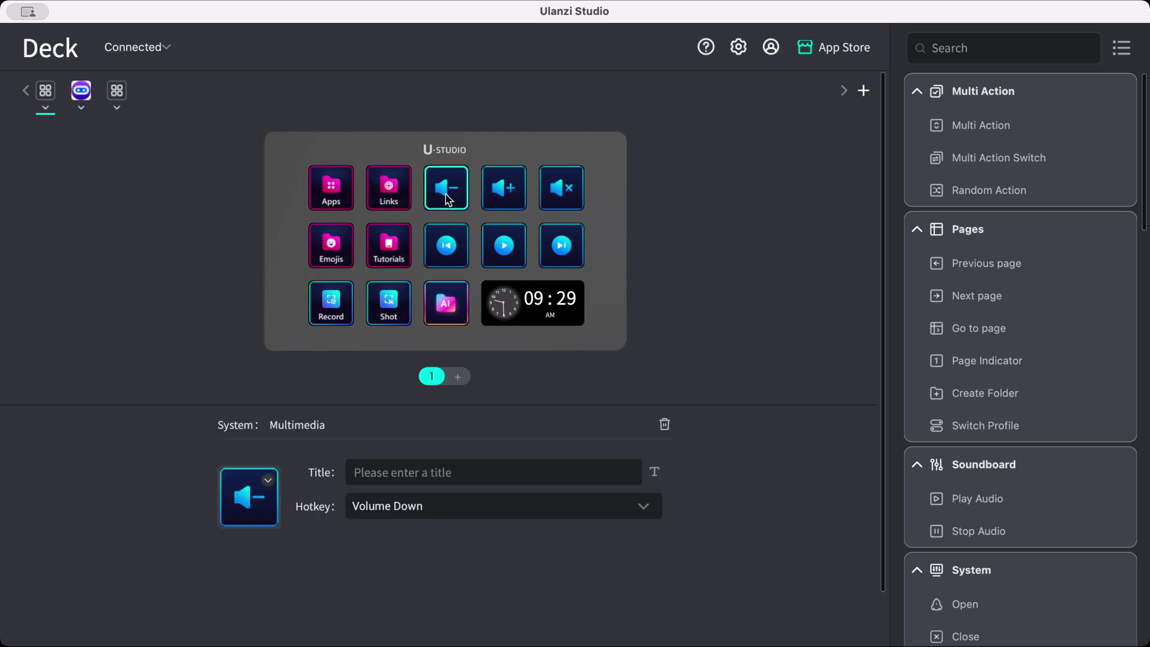
left_click(492, 198)
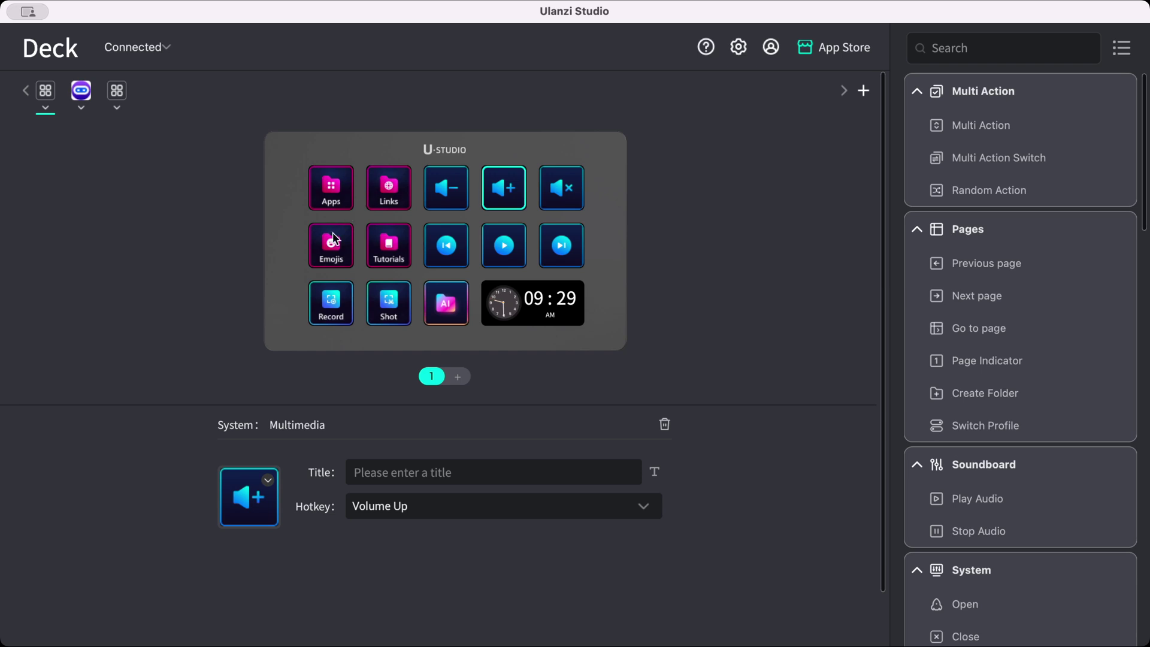
left_click(244, 250)
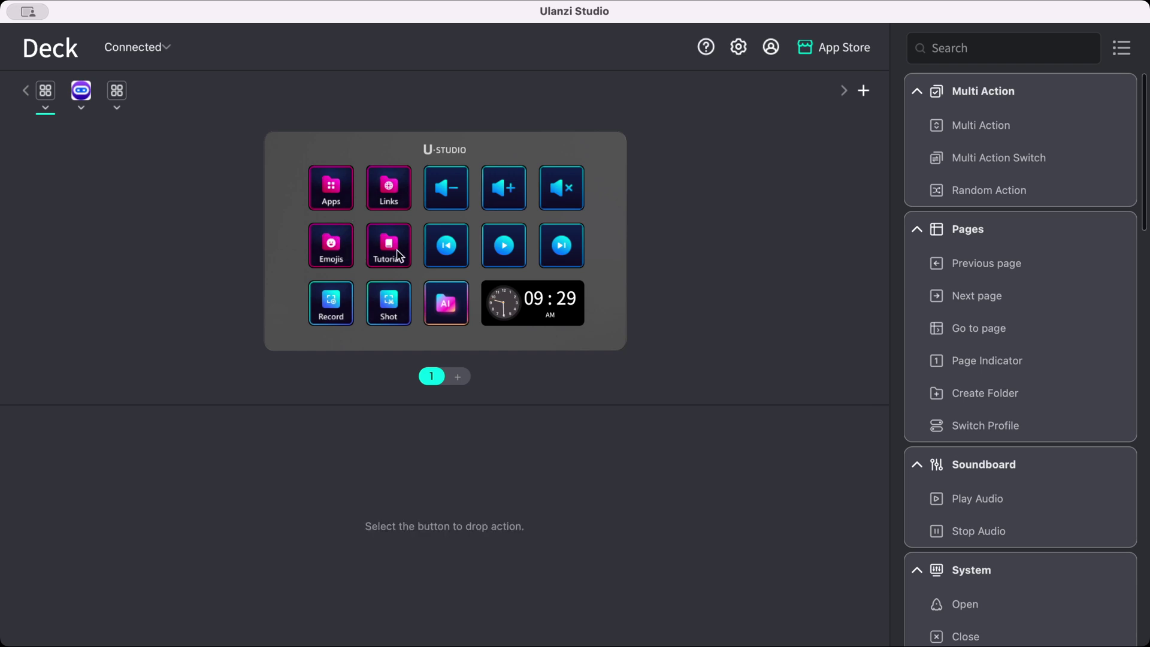
double_click(395, 254)
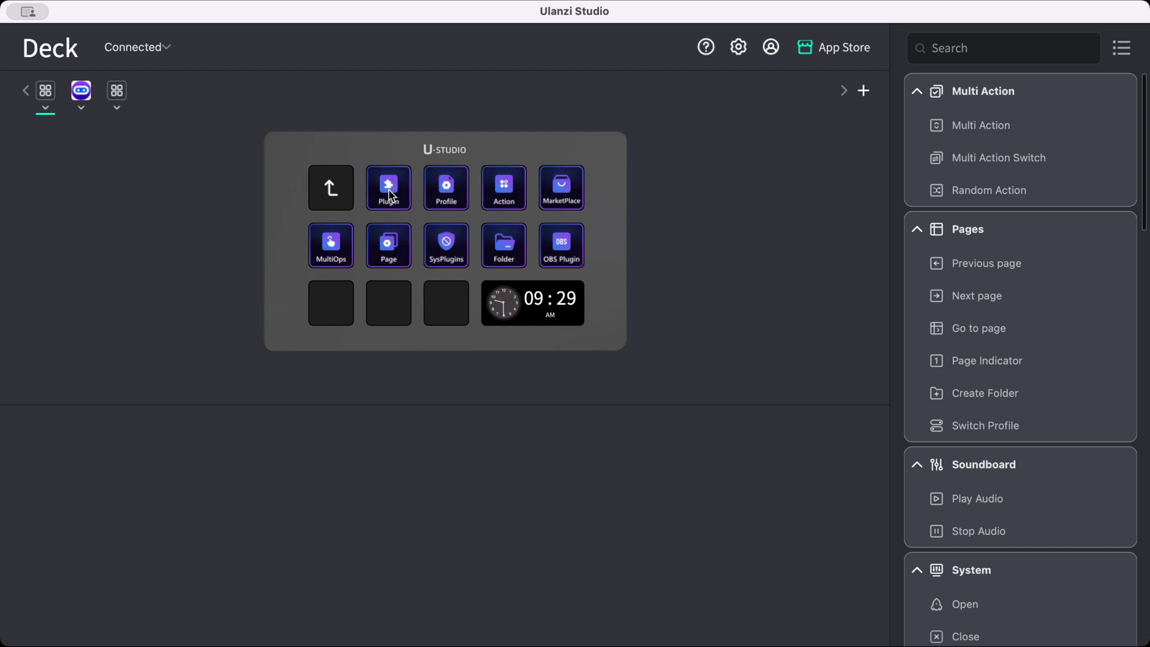
left_click(336, 189)
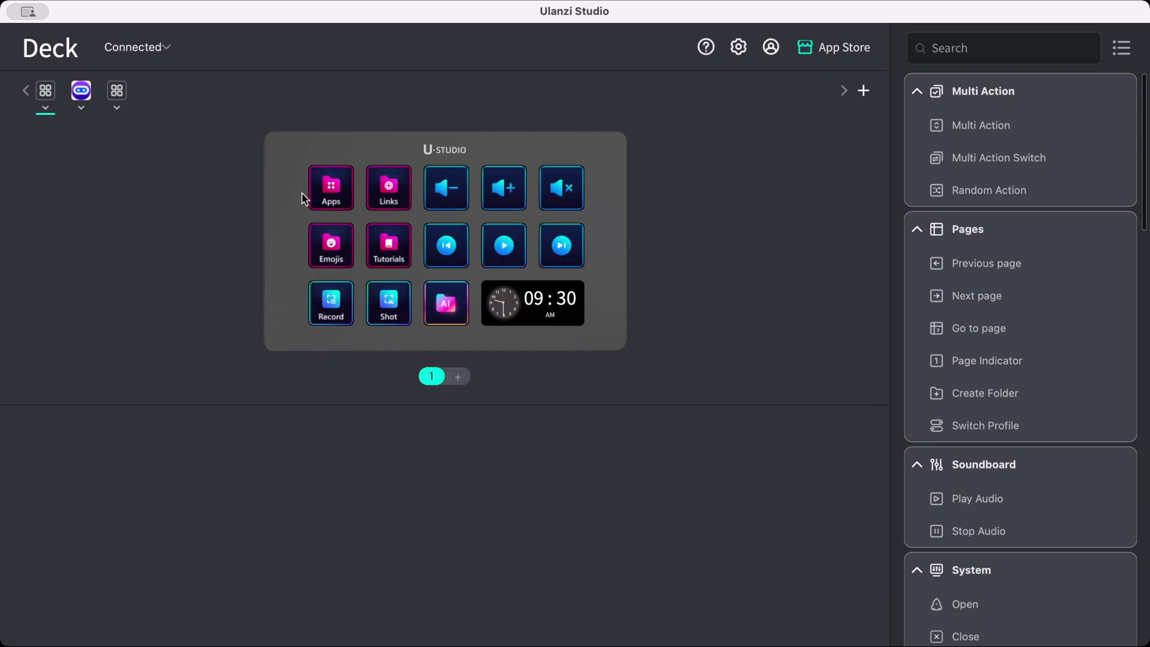
- Switch from the AI apps profile to the third profile with Zoom, Teams and Keynote keys
left_click(80, 91)
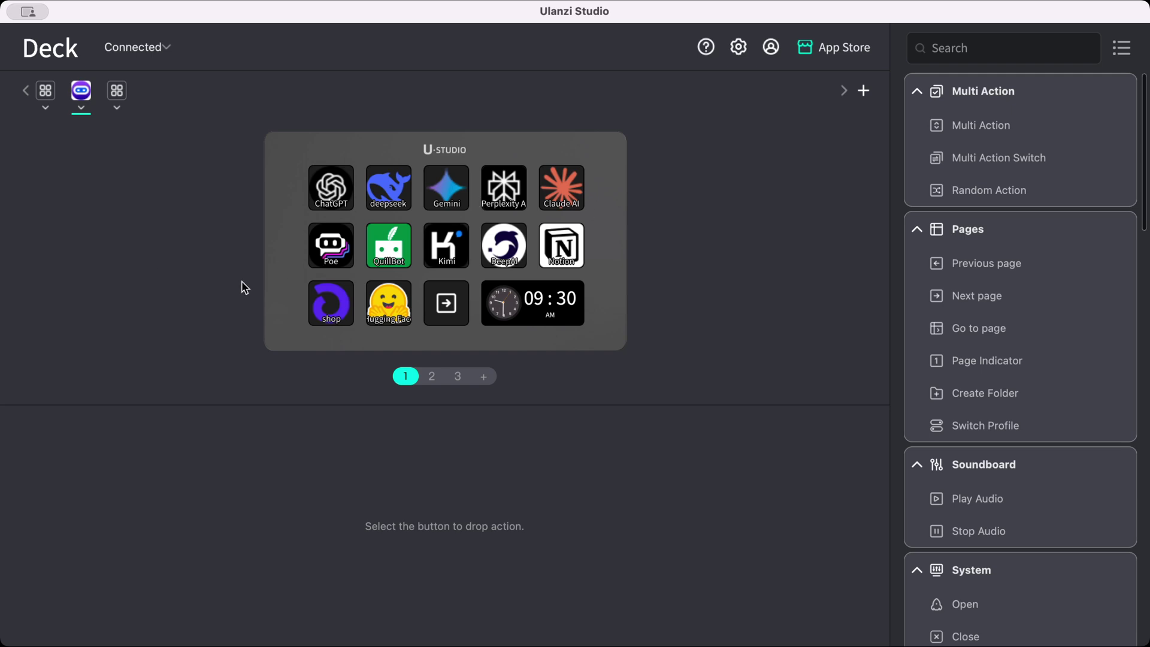
left_click(117, 93)
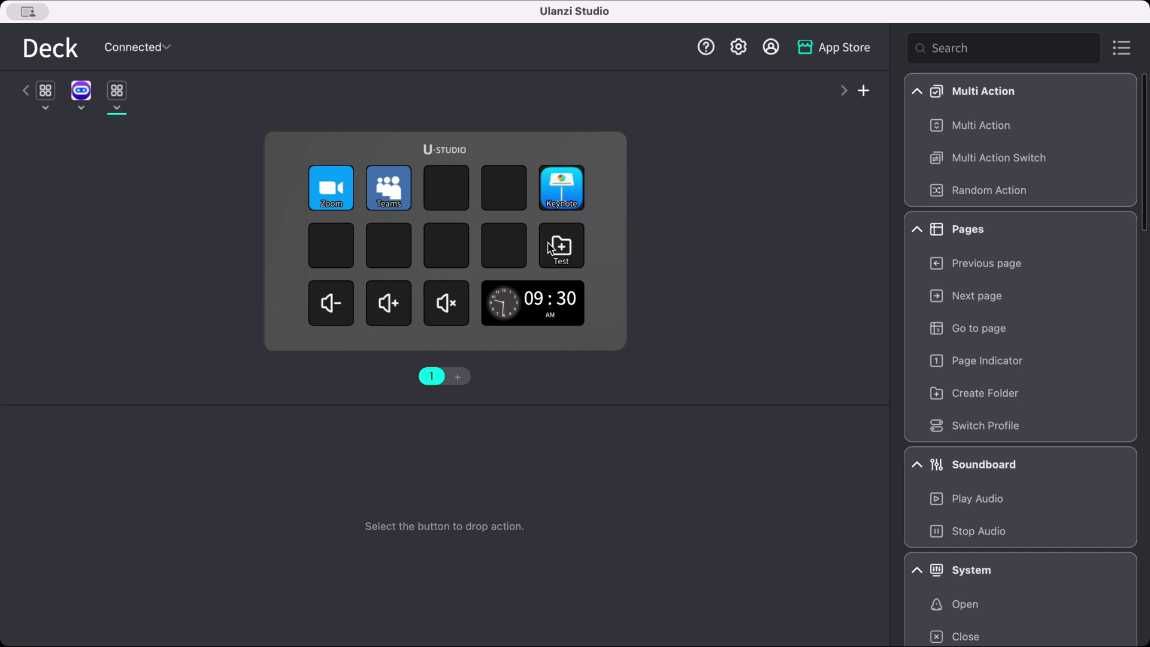
- Open the Test folder and add Volume Down and Volume Up multimedia keys on the bottom row
double_click(564, 253)
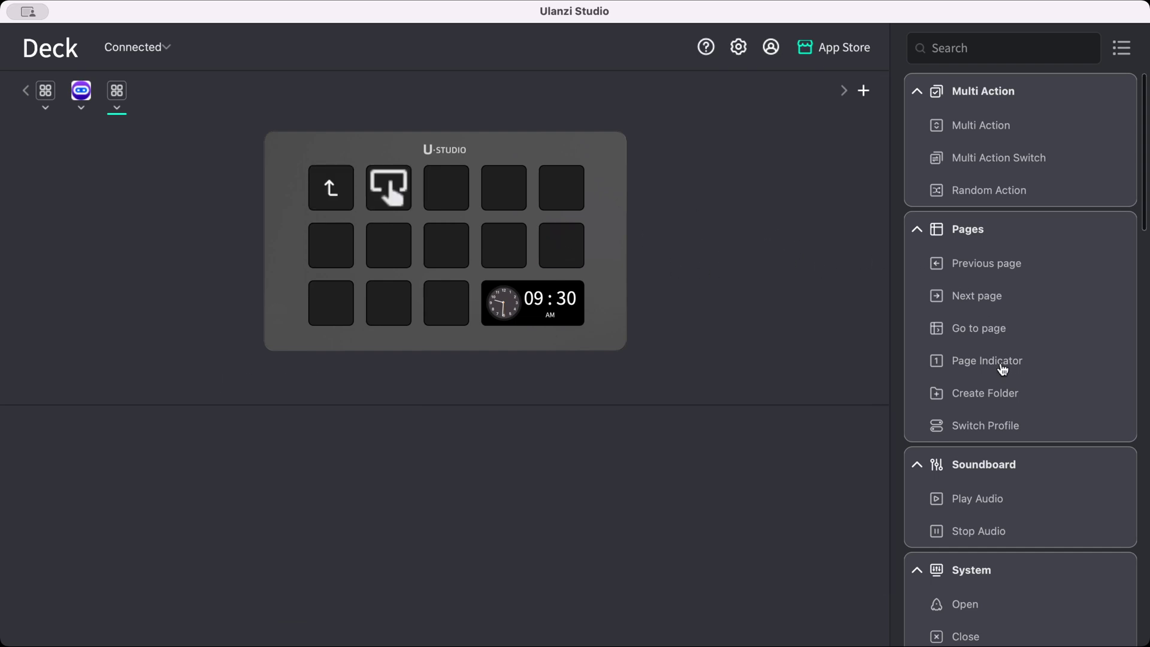
scroll(1003, 369, "down", 10)
scroll(997, 362, "up", 2)
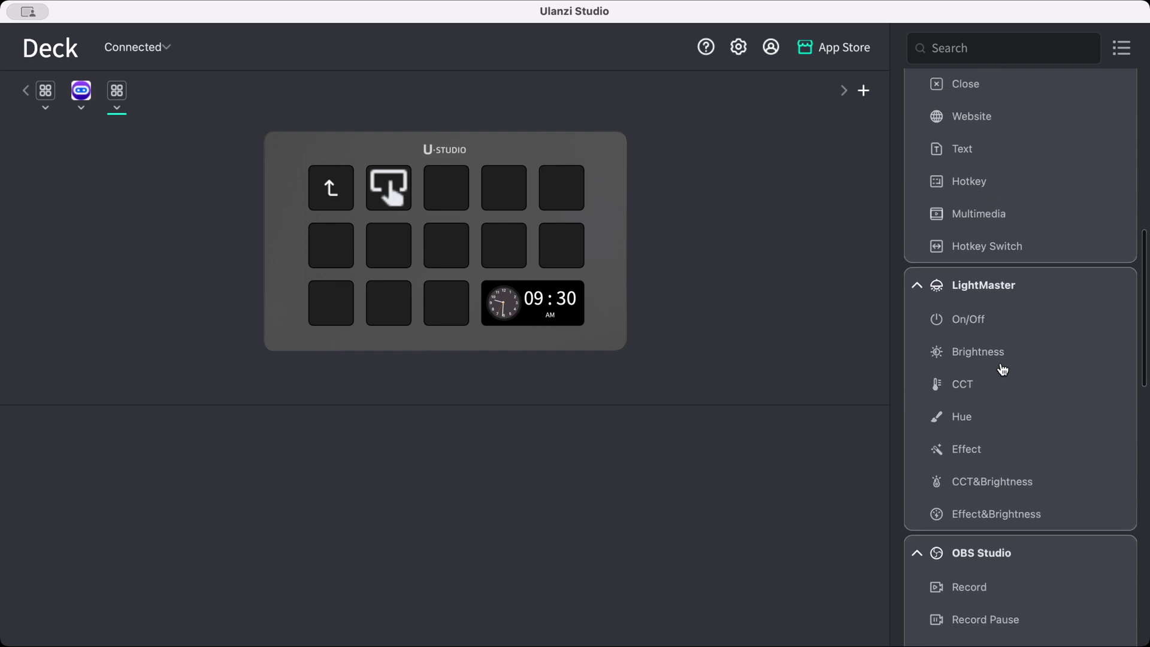
scroll(985, 332, "up", 4)
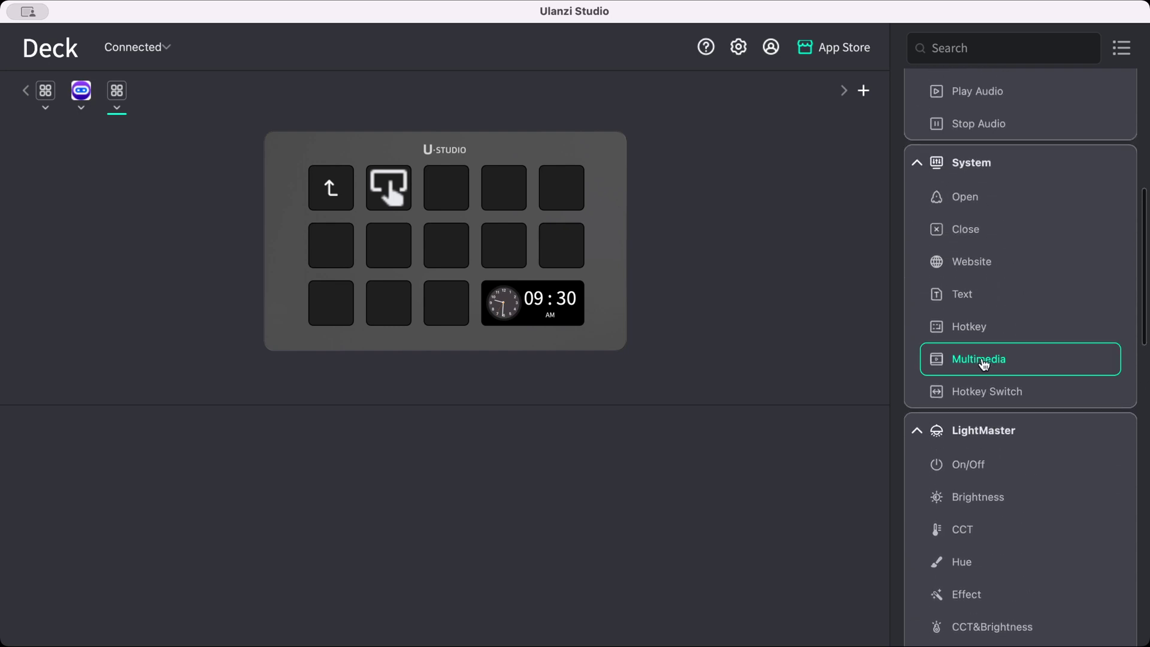
left_click_drag(984, 364, 340, 309)
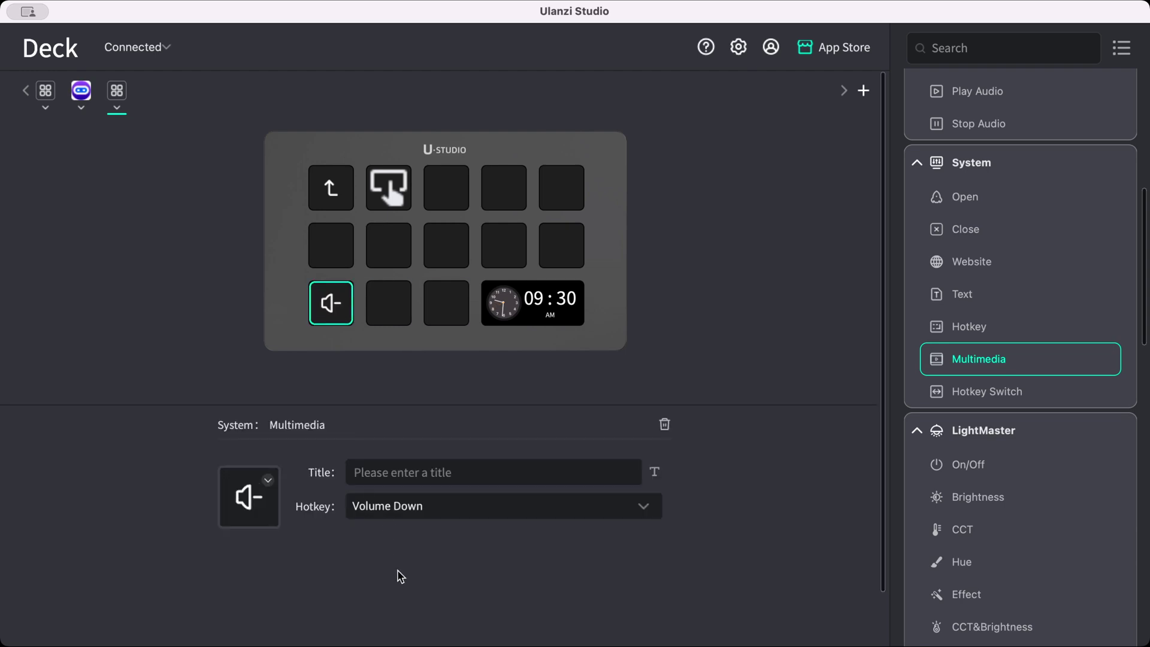
left_click_drag(389, 358, 398, 310)
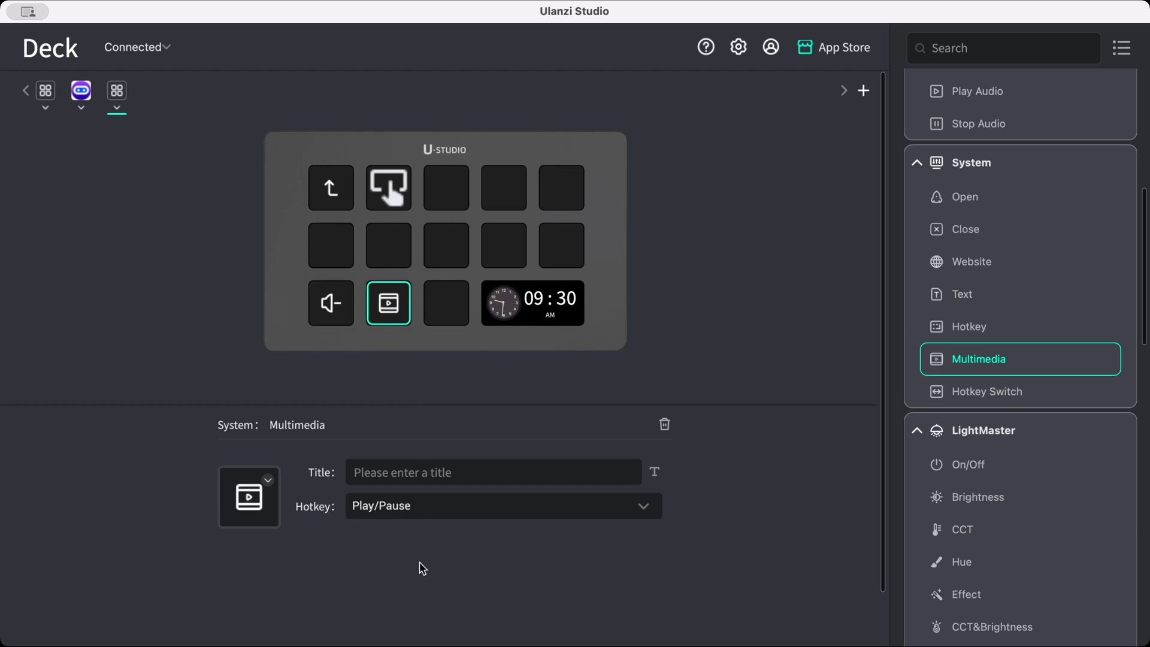
- Add a third bottom-row multimedia key set to Mute
left_click(452, 303)
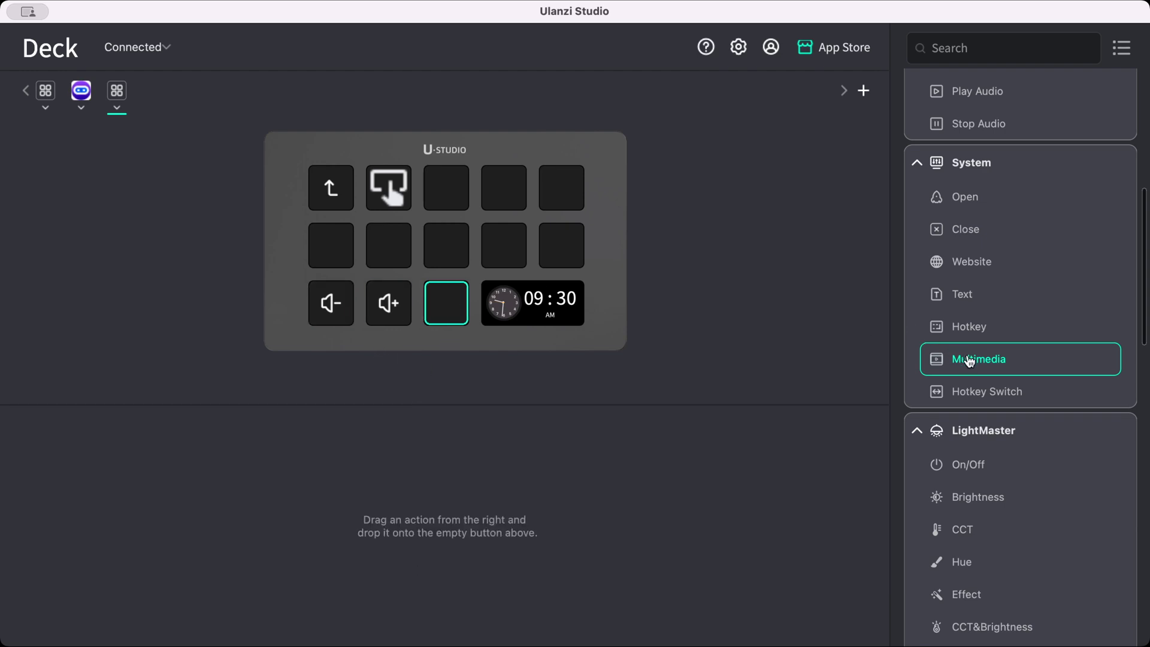
left_click_drag(970, 360, 442, 307)
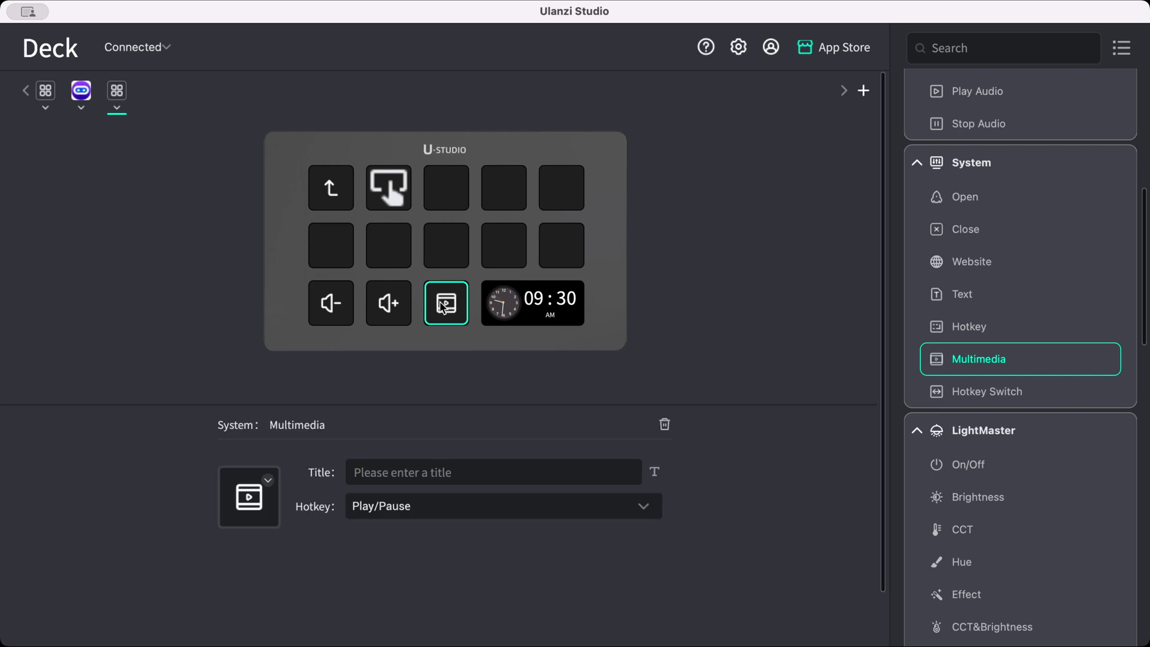
left_click(451, 558)
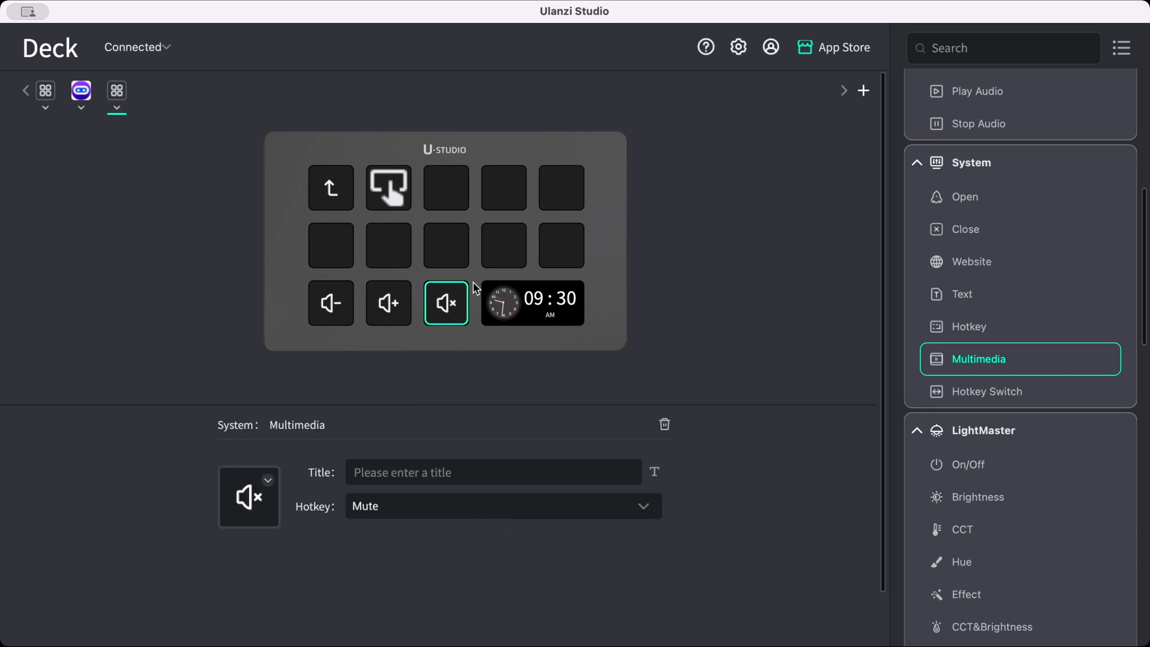
- Return from the Test folder to the main page and open the Zoom folder
left_click(331, 202)
double_click(330, 201)
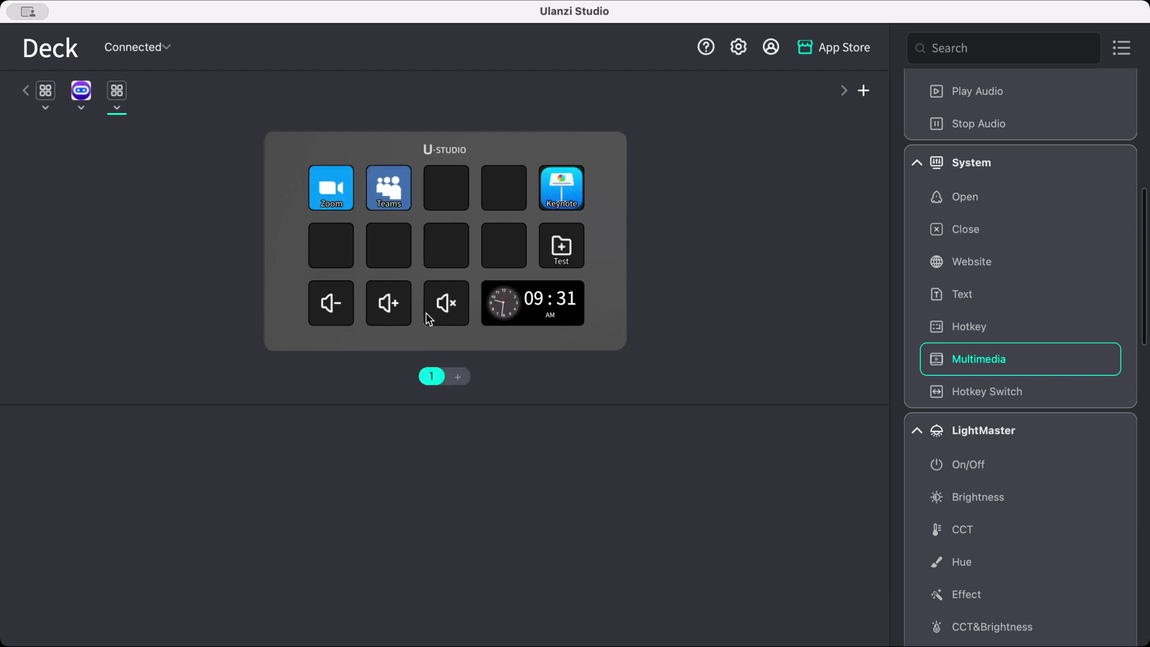
left_click(315, 192)
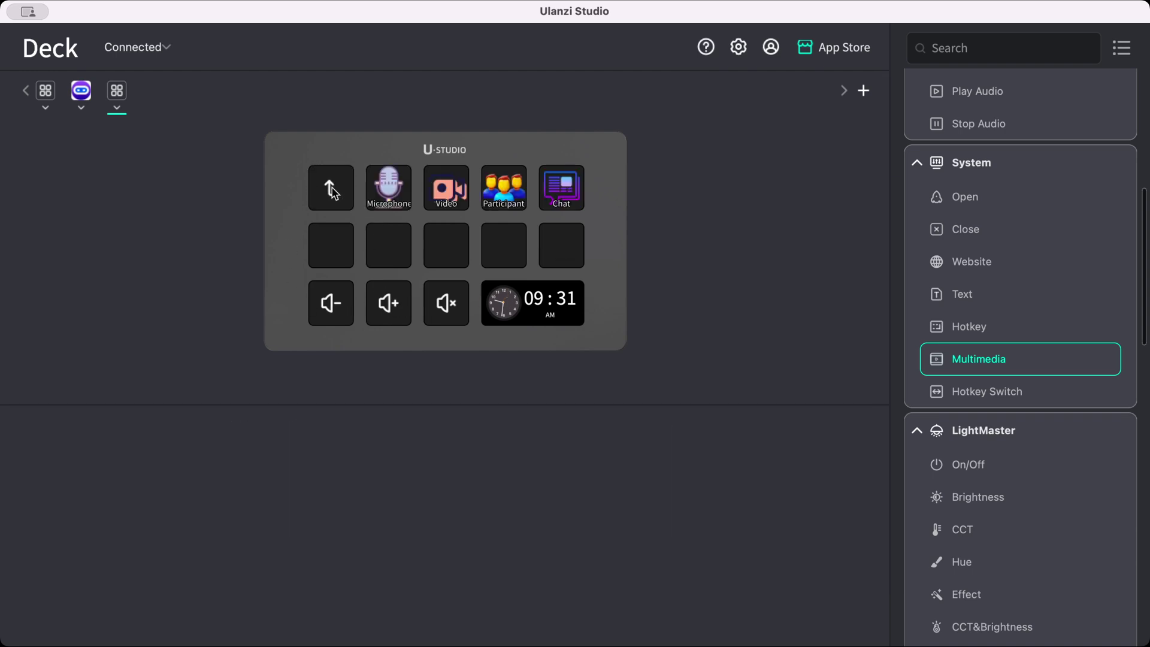
left_click(331, 191)
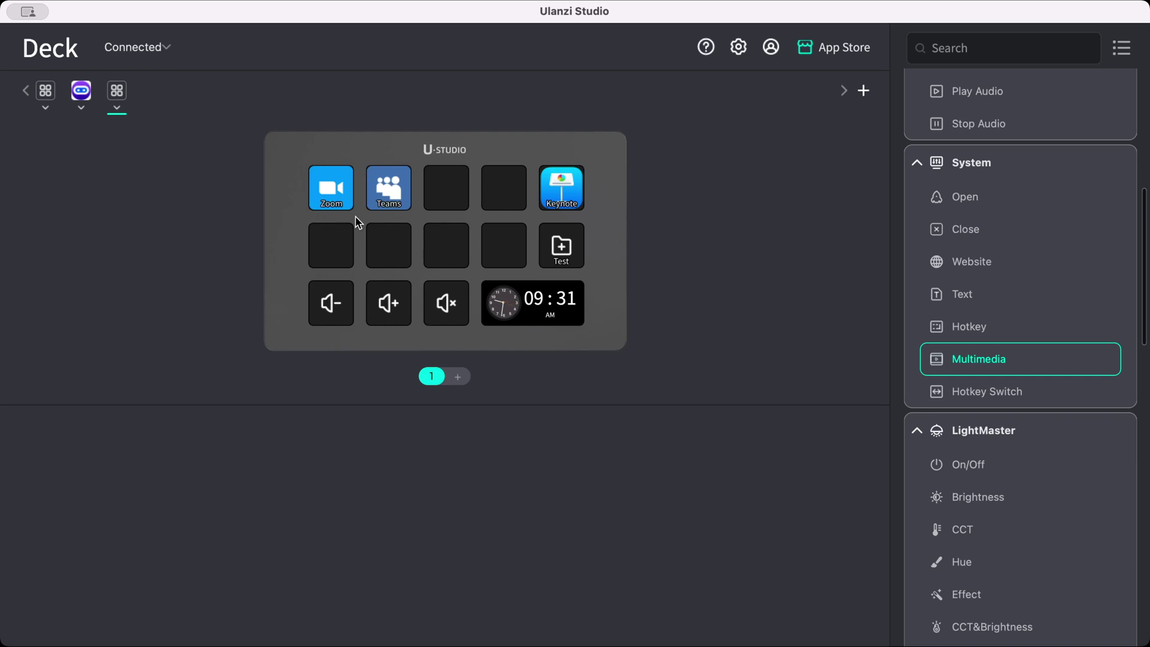
double_click(332, 190)
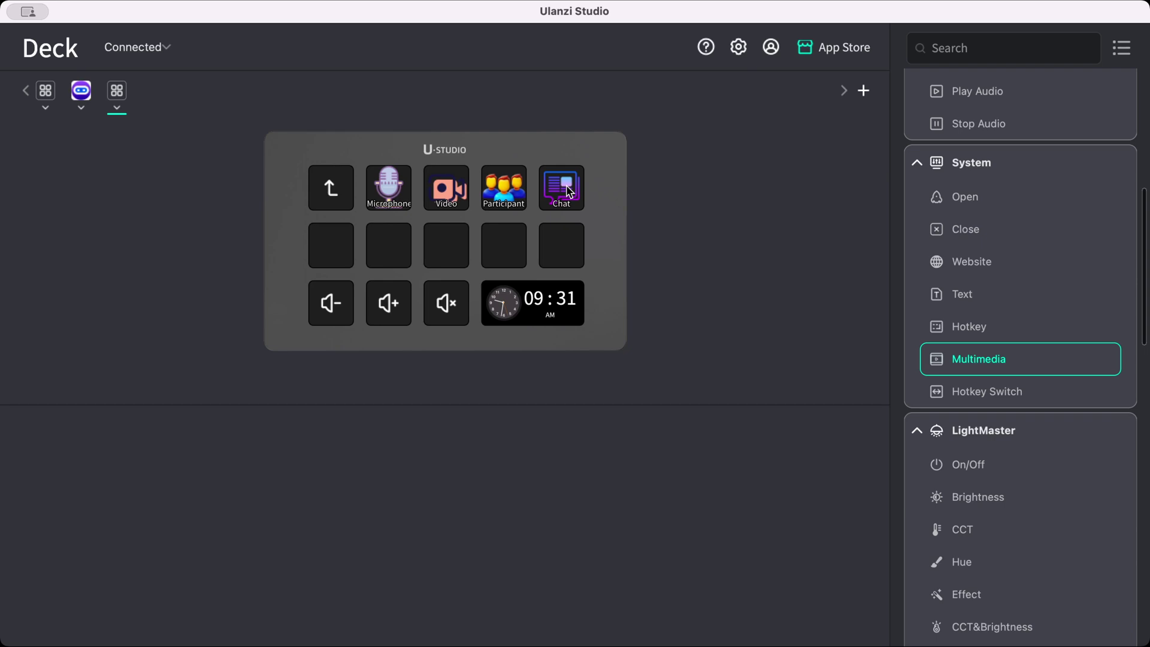
left_click(329, 193)
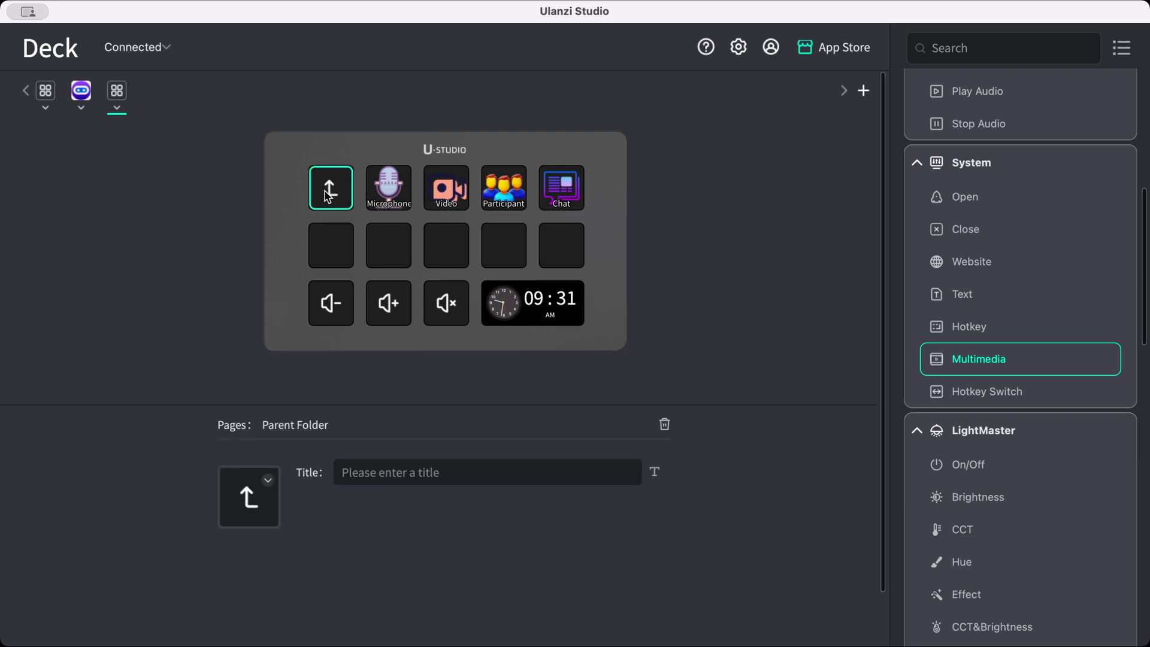
double_click(328, 193)
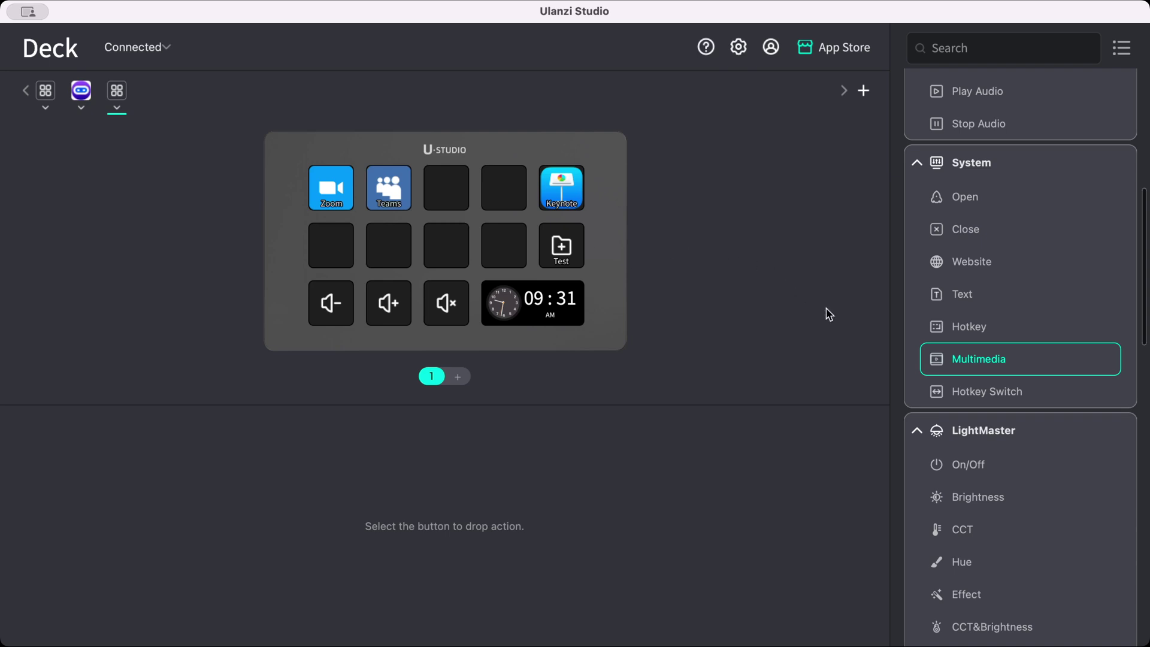
- Add a new folder key at row 2, column 4 and select the Zoom key
scroll(947, 310, "up", 10)
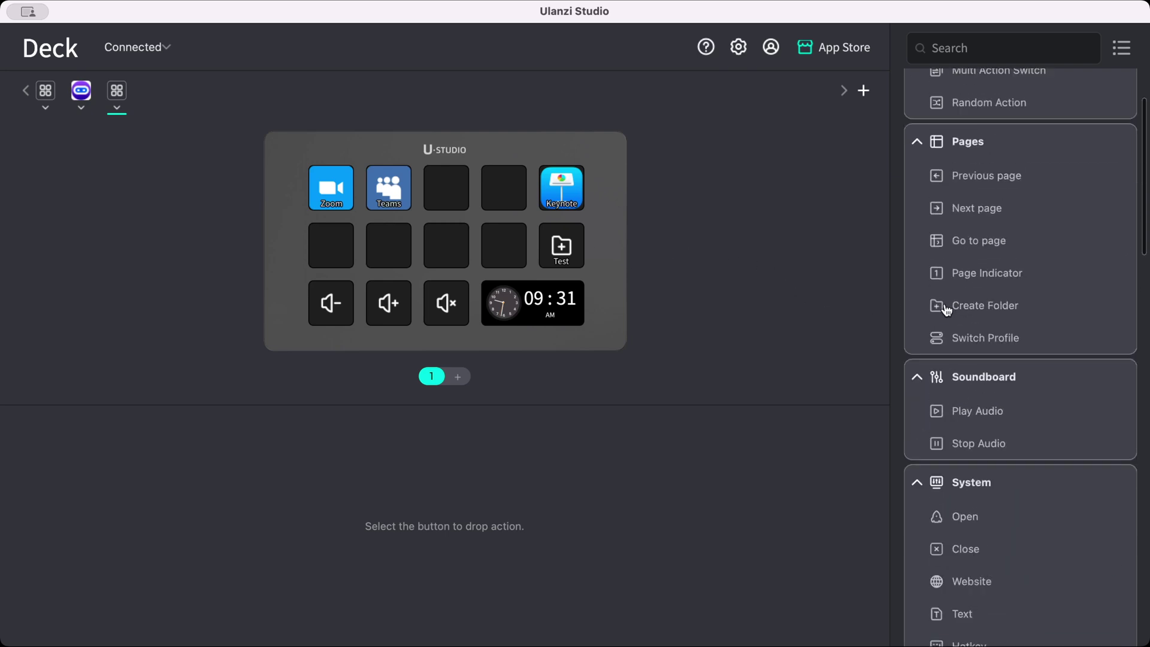
scroll(971, 335, "down", 3)
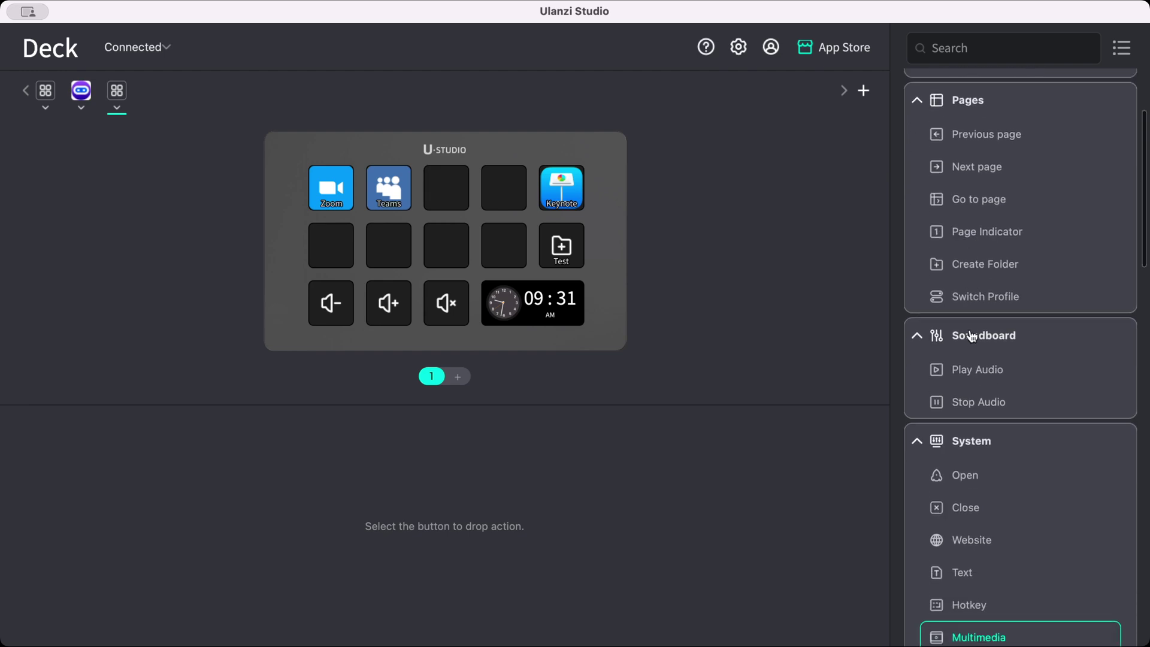
left_click_drag(990, 264, 493, 252)
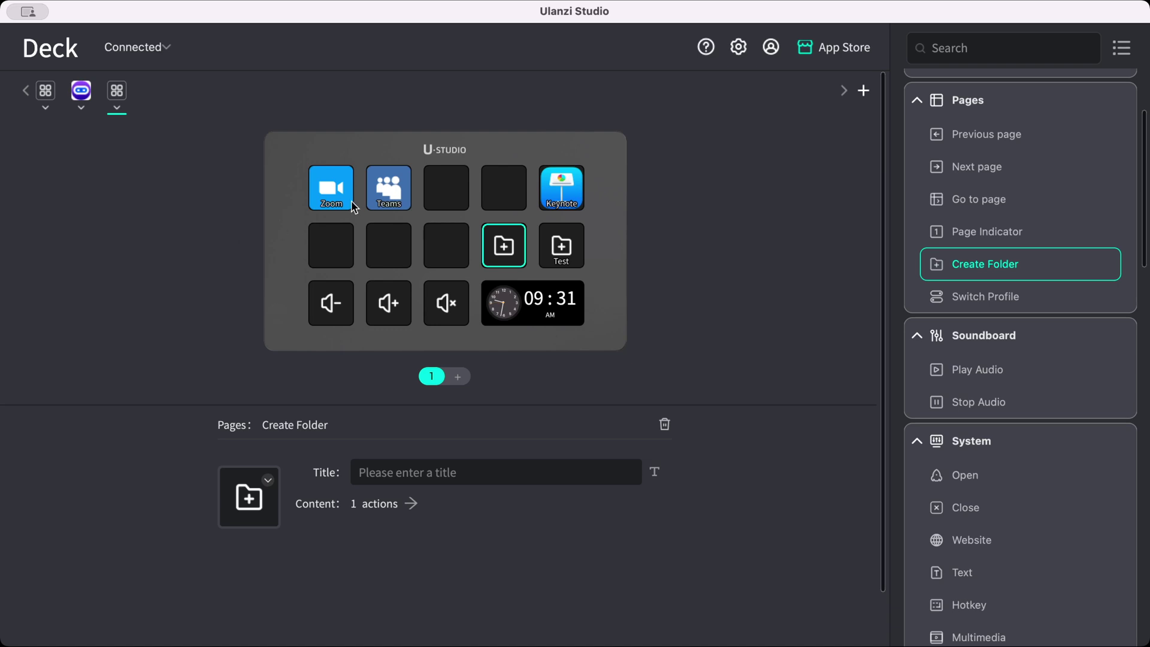
left_click(329, 193)
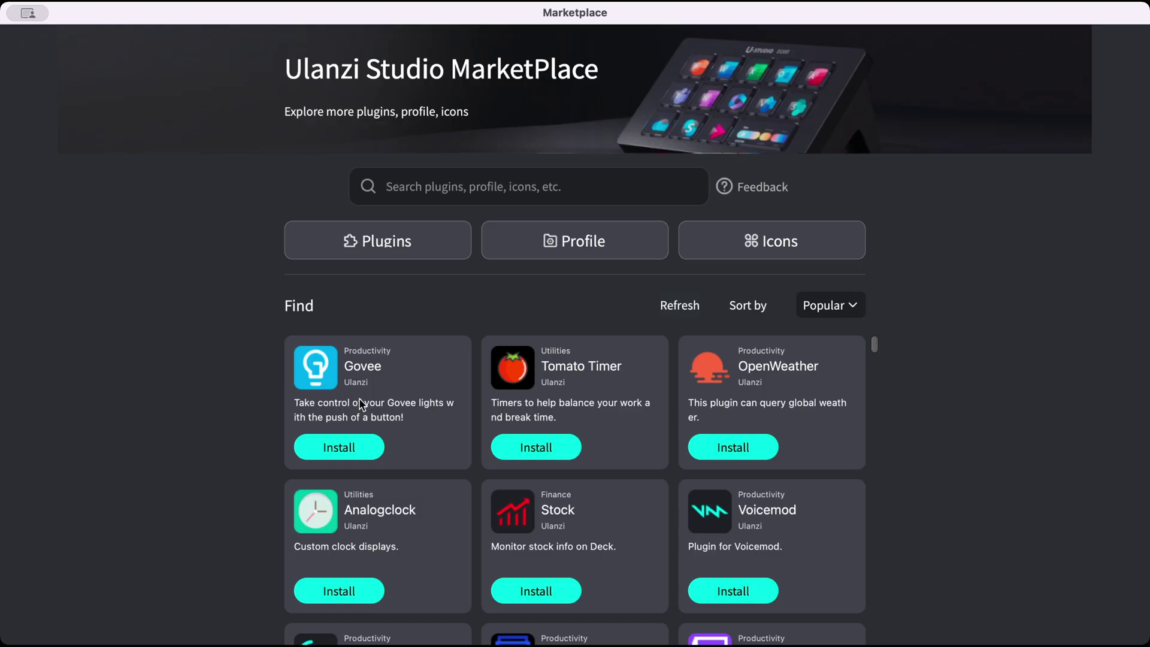
scroll(500, 492, "down", 5)
scroll(497, 492, "down", 6)
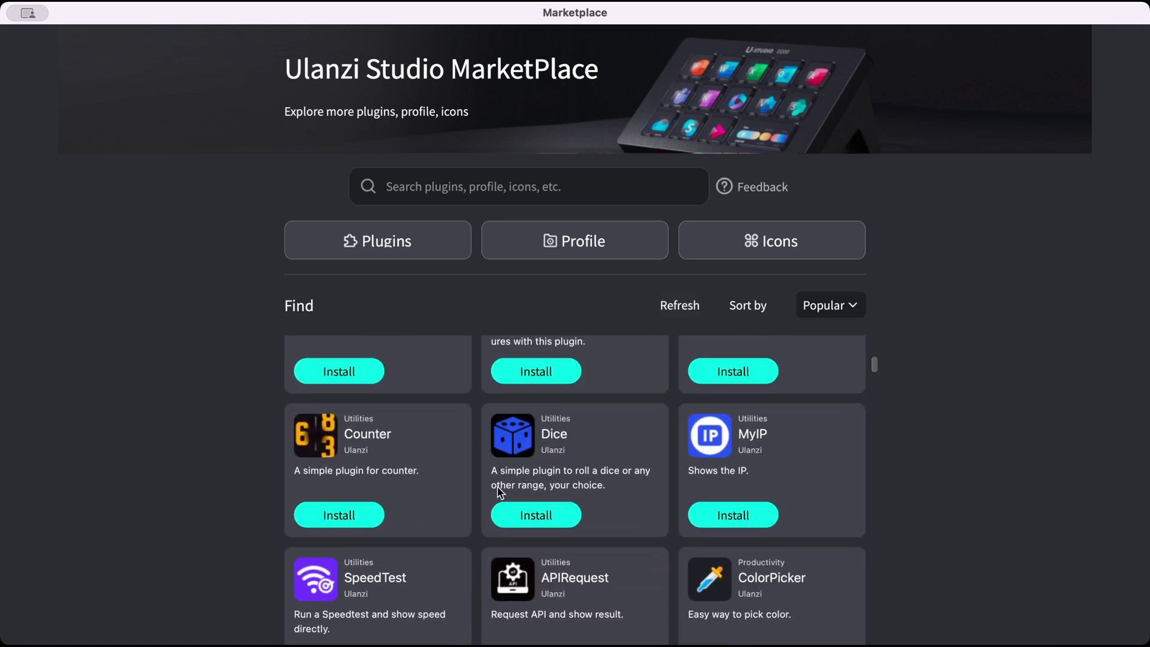
scroll(500, 492, "down", 5)
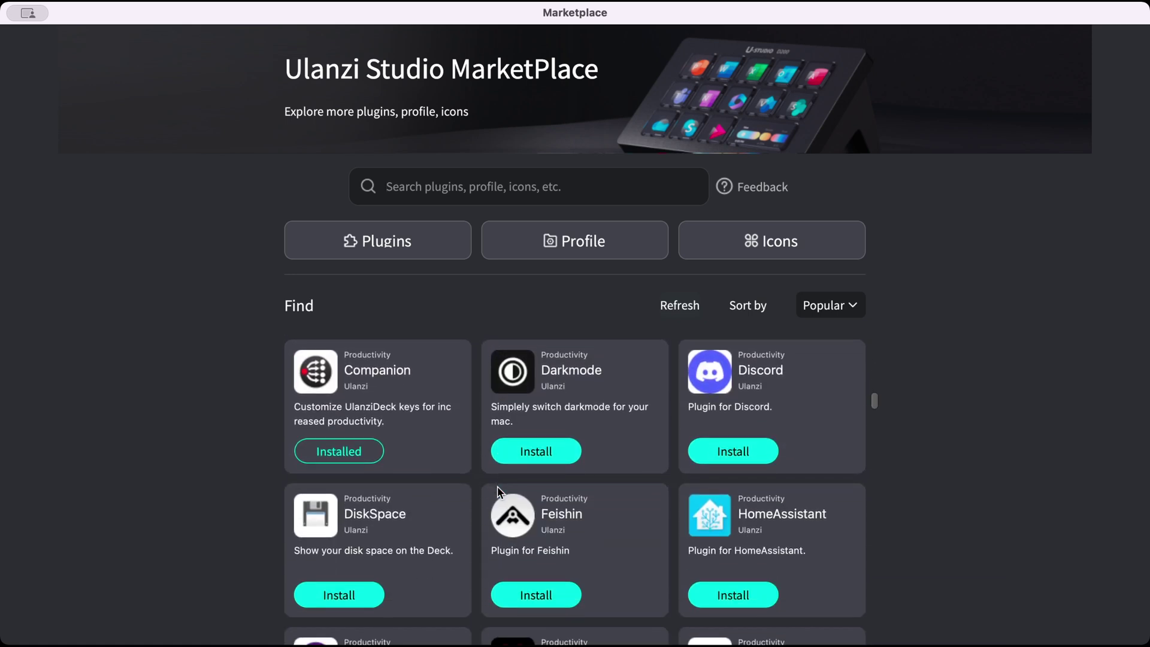
scroll(497, 493, "up", 15)
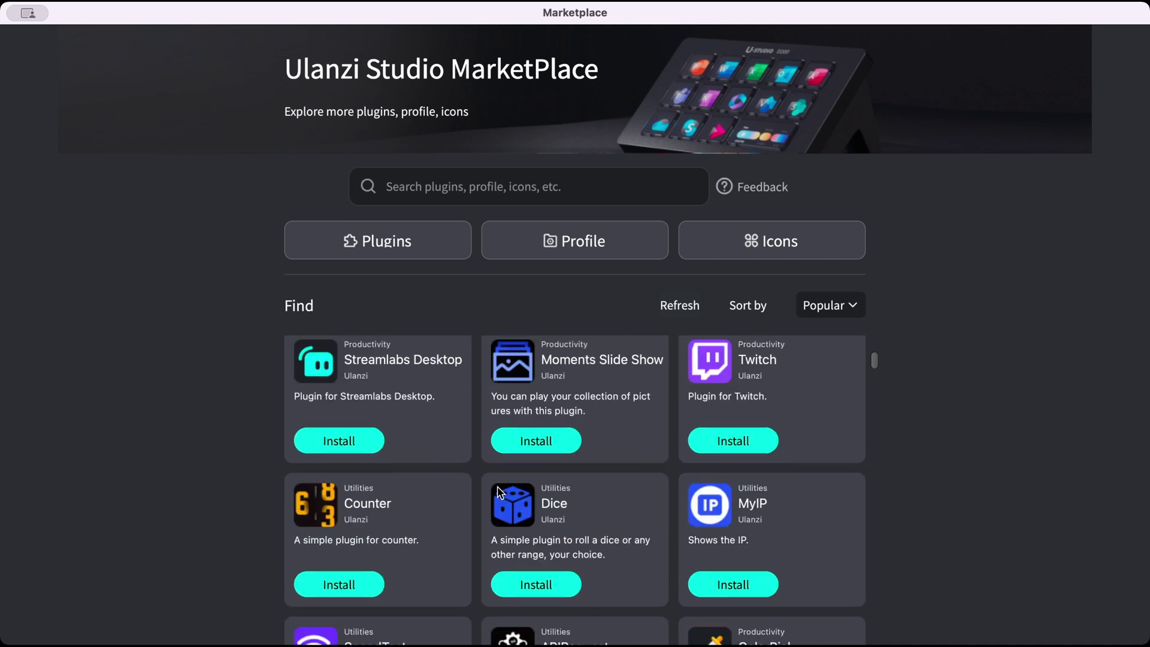
left_click(416, 190)
type("Zoom")
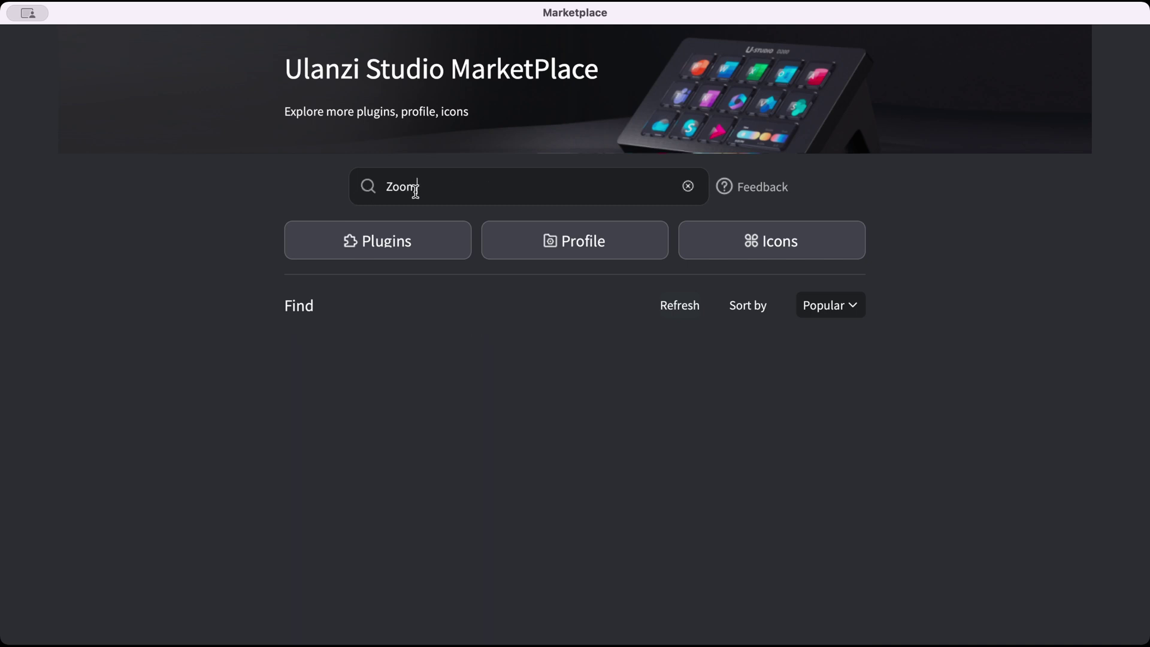
double_click(415, 191)
type("Teams")
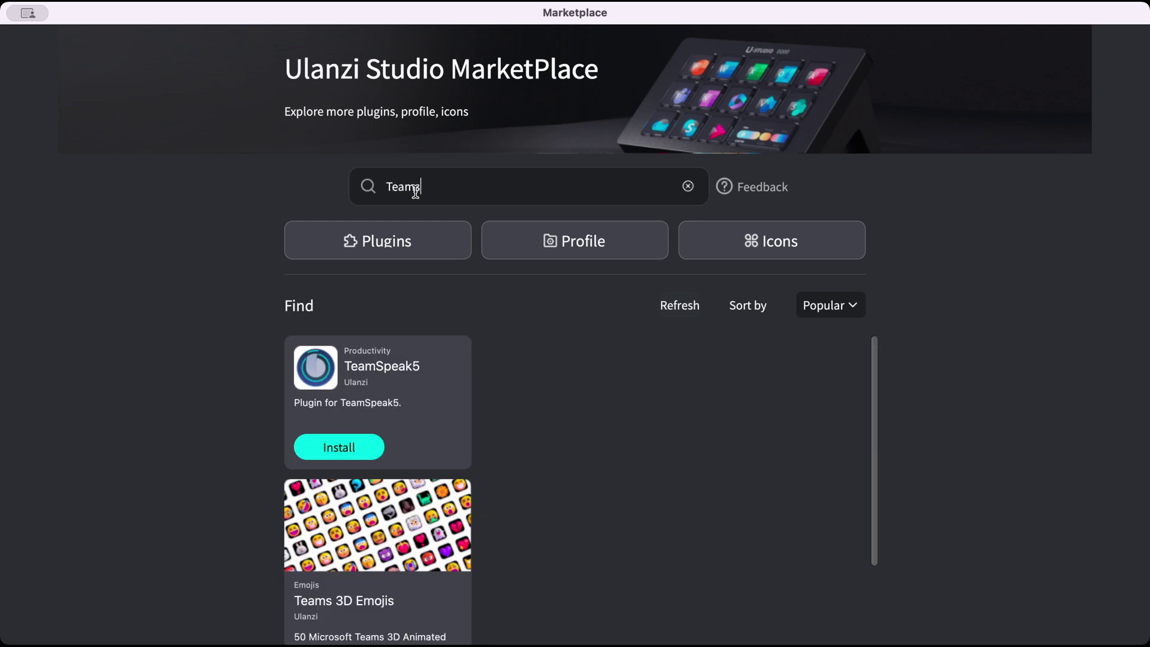
double_click(415, 191)
key("BackSpace")
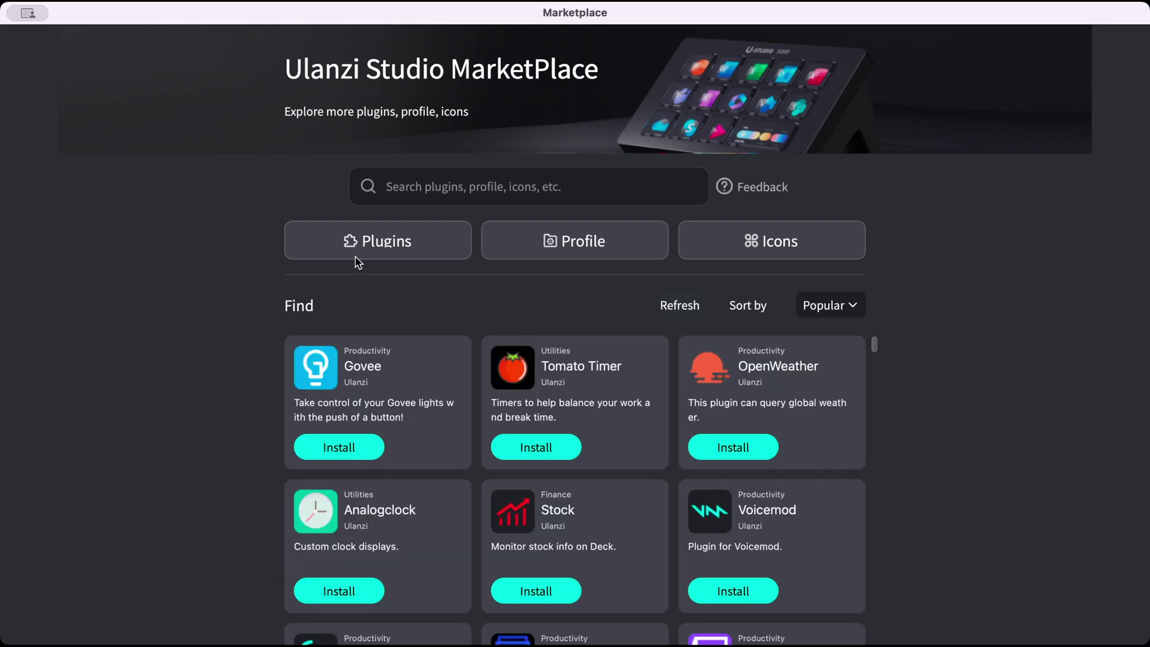
scroll(484, 442, "down", 5)
scroll(484, 443, "up", 5)
- Switch the Marketplace to Icons and browse packs like Figma, Final Cut Pro and Geometric
left_click(760, 240)
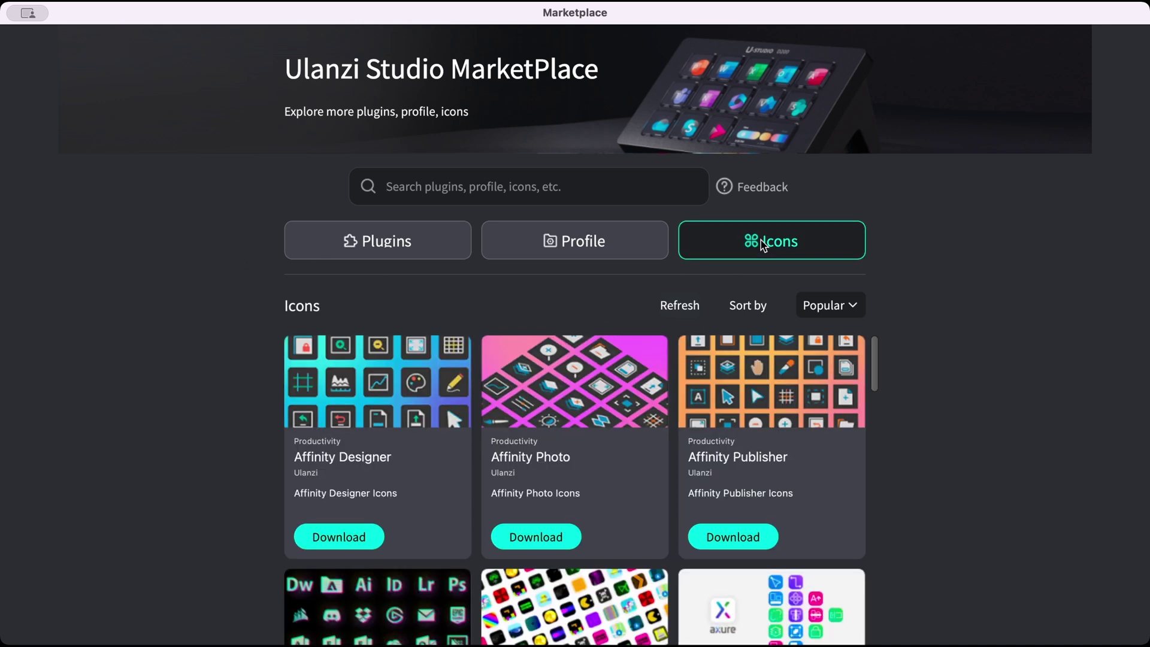
scroll(592, 437, "down", 3)
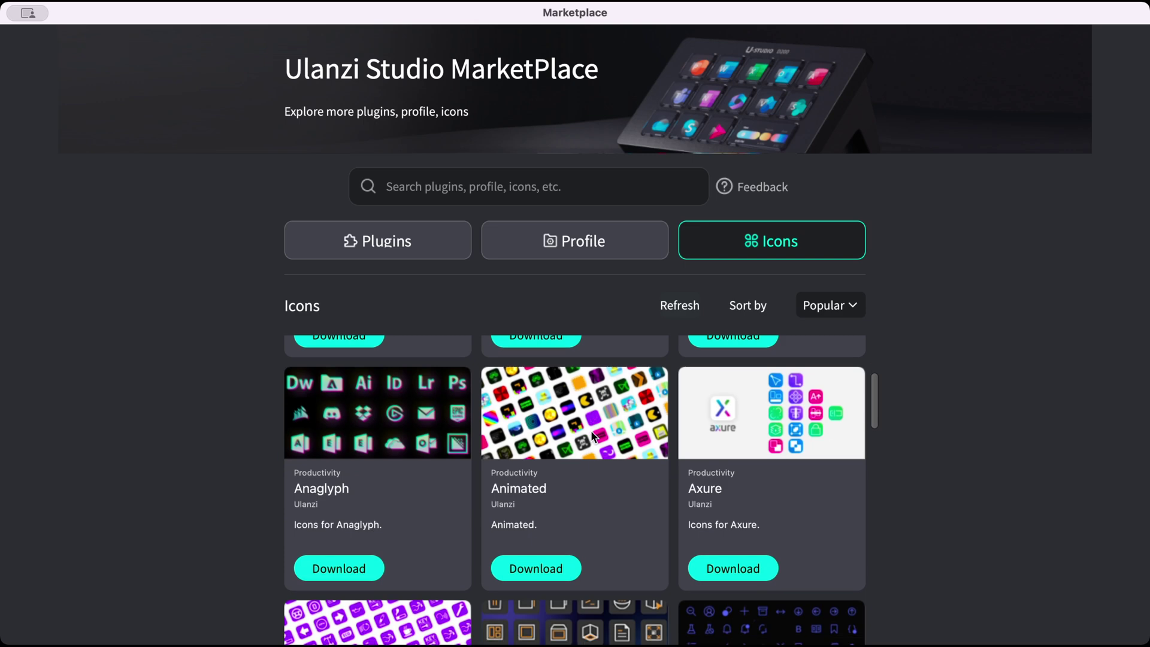
scroll(592, 437, "down", 5)
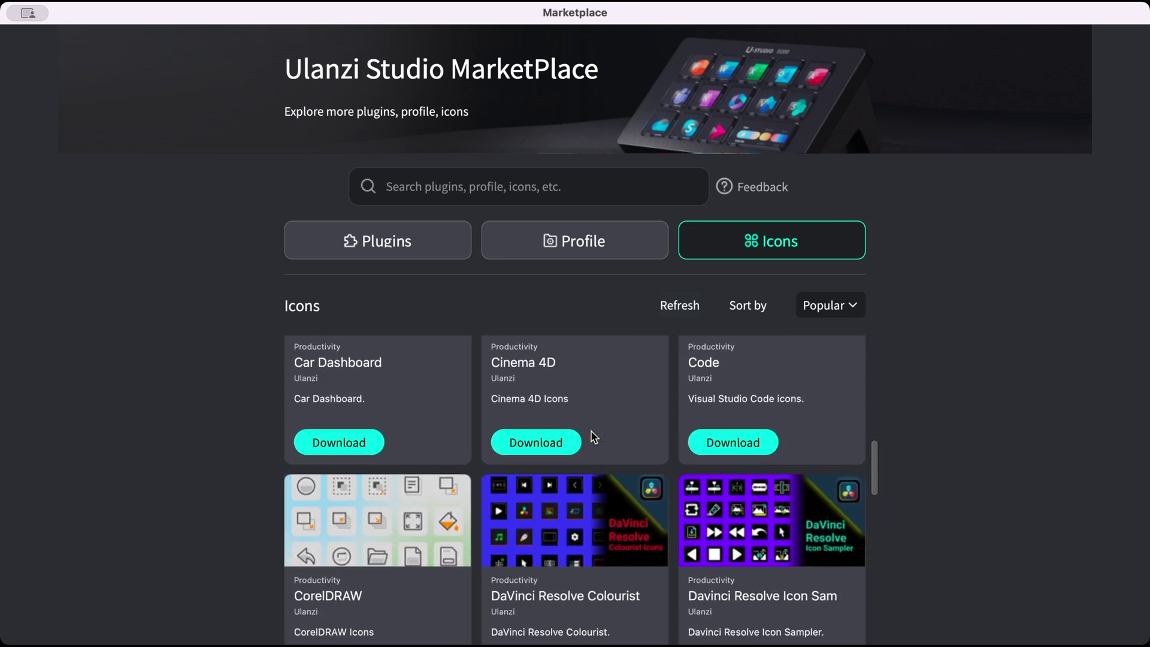
scroll(592, 437, "down", 4)
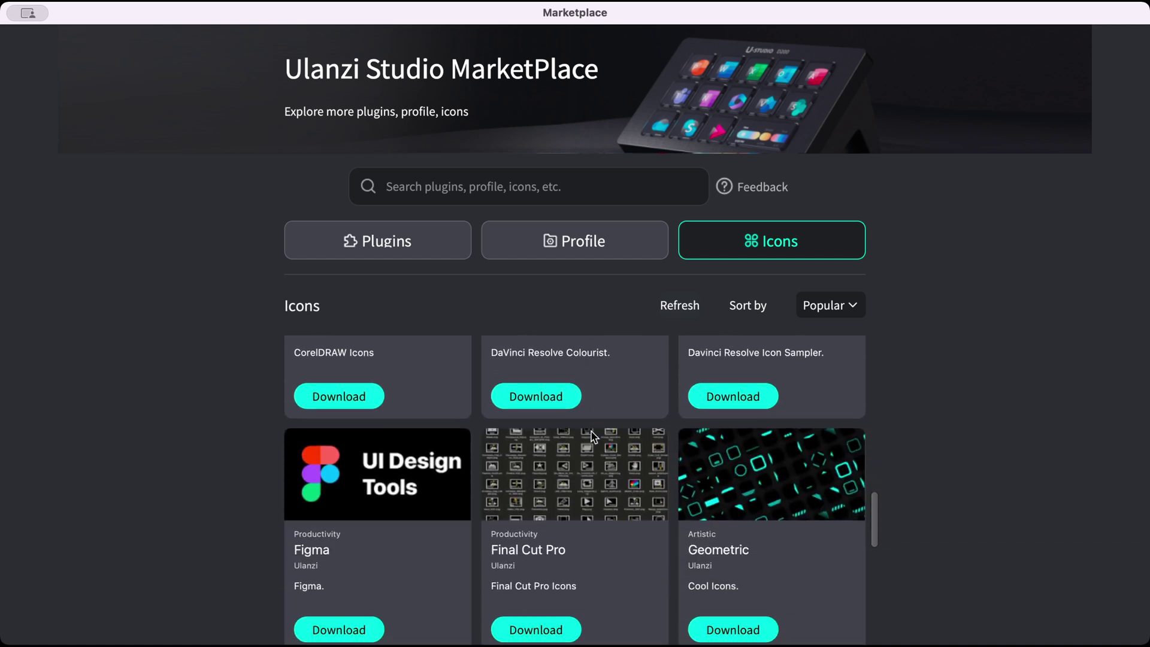
scroll(592, 436, "down", 2)
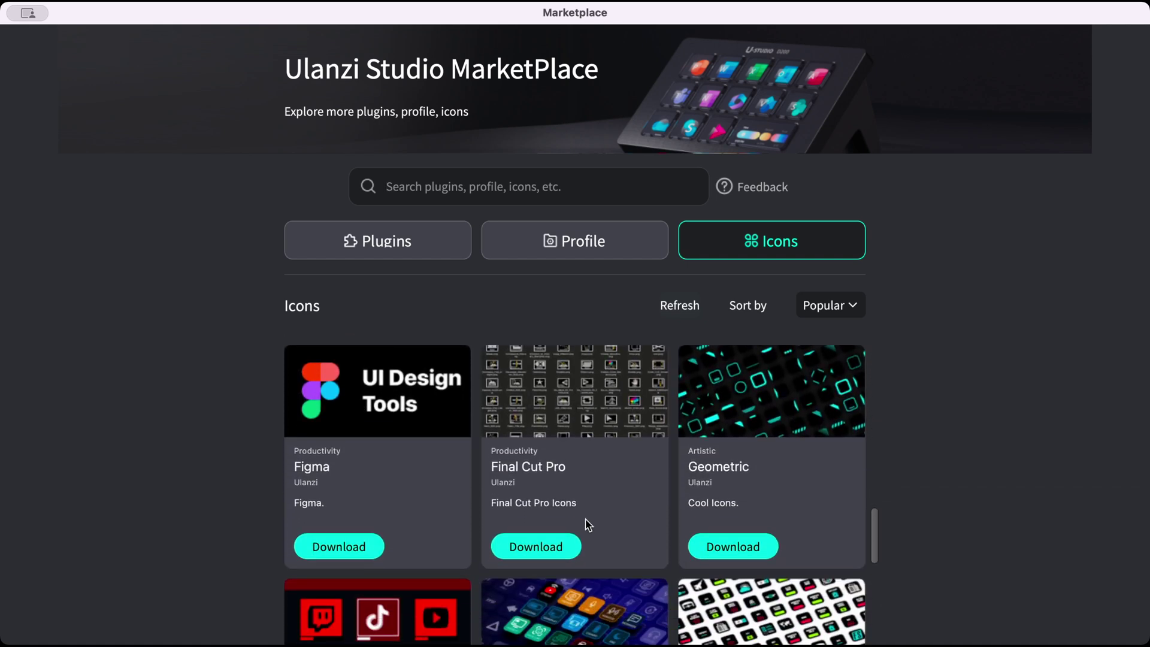
scroll(587, 540, "up", 1)
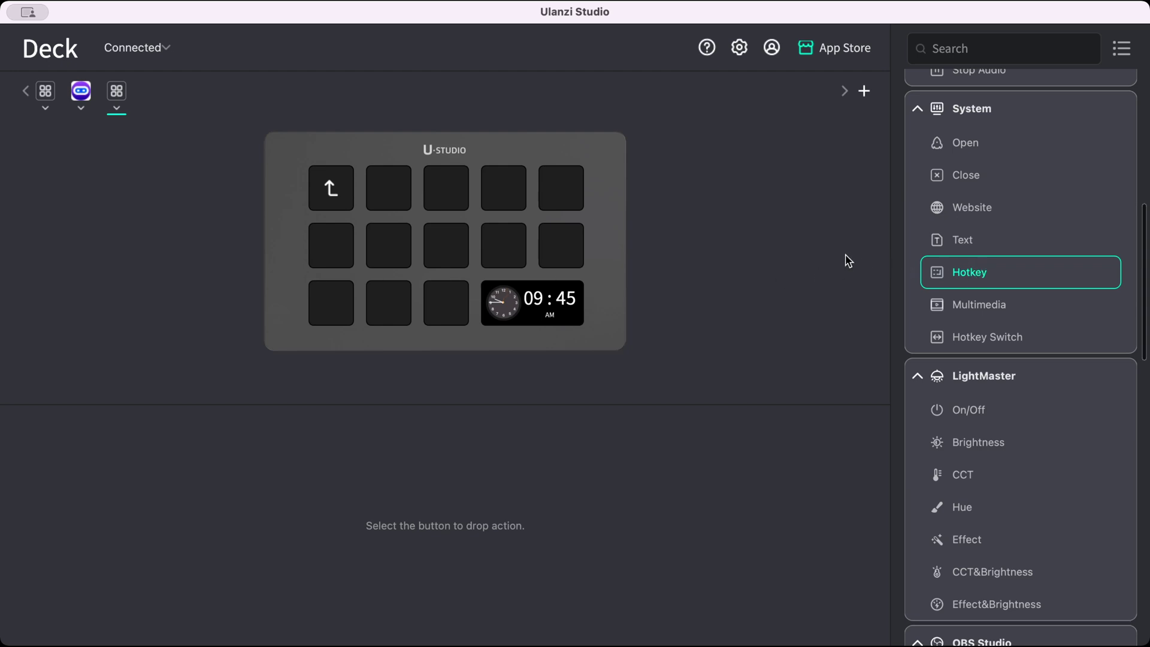
- Put a Hotkey action on the folder's second key bound to Shift+Cmd+A
left_click_drag(982, 279, 405, 192)
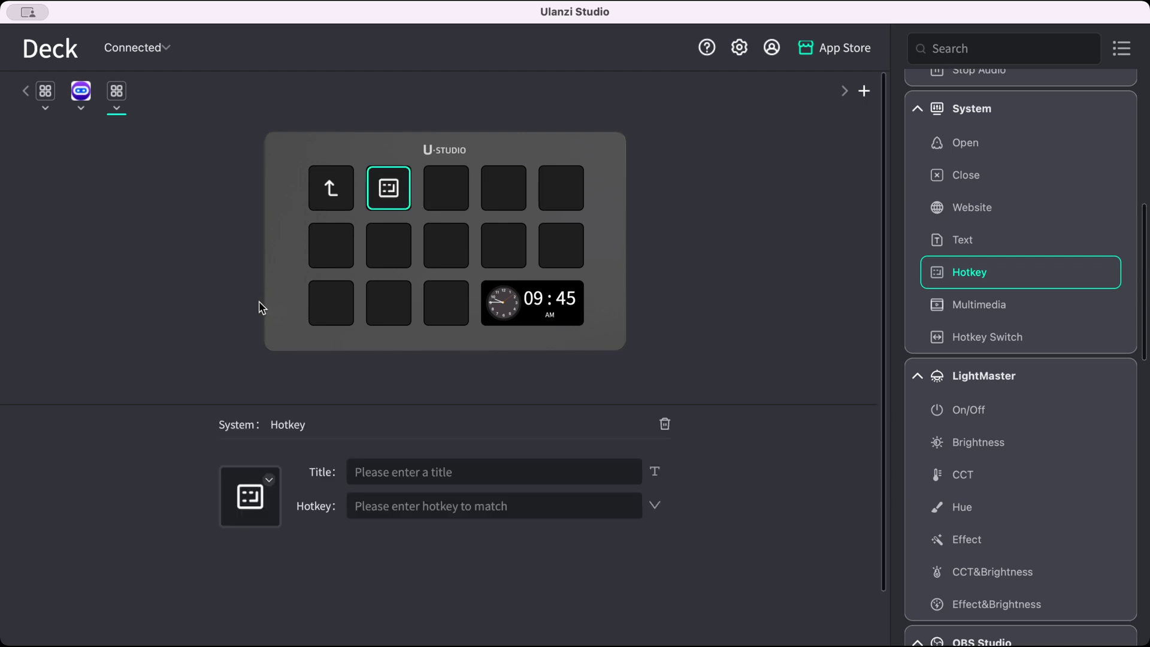
left_click(387, 513)
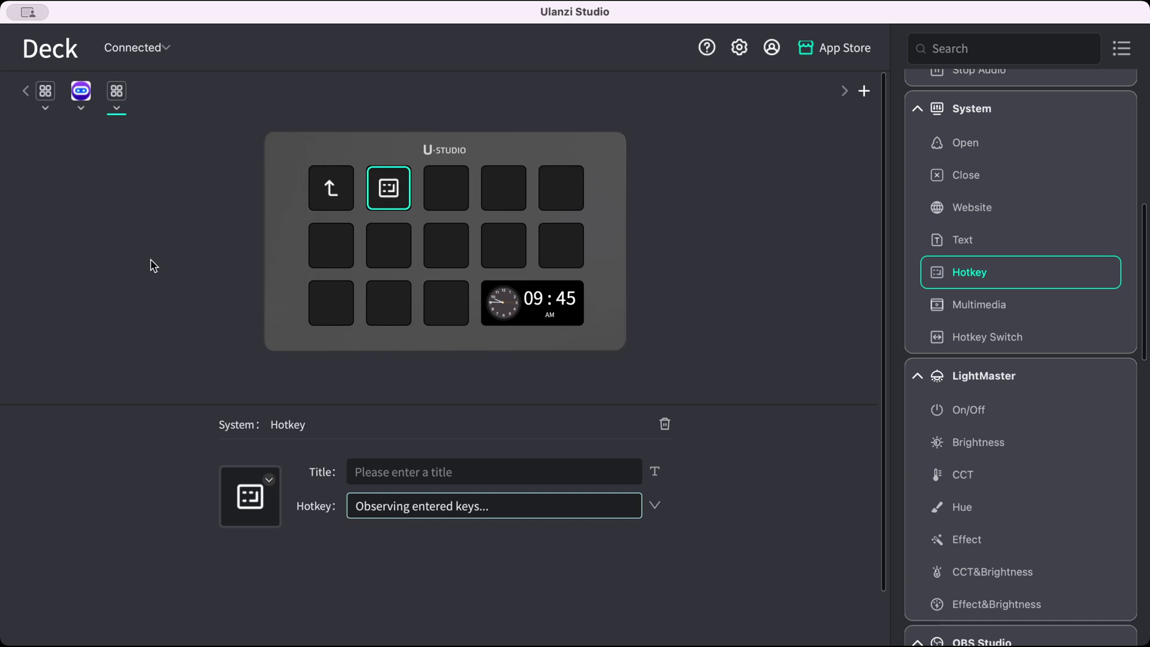
key("shift+super")
key("shift+super+a")
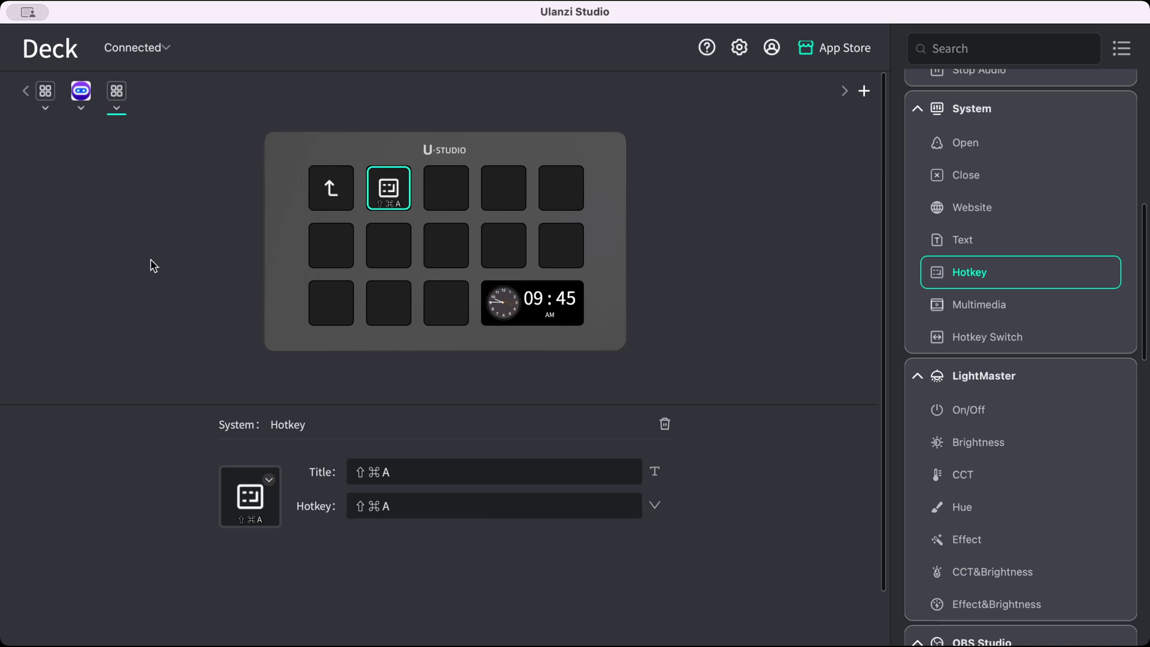
- Title the hotkey 'Mute' and reselect it to set its microphone icon
triple_click(401, 467)
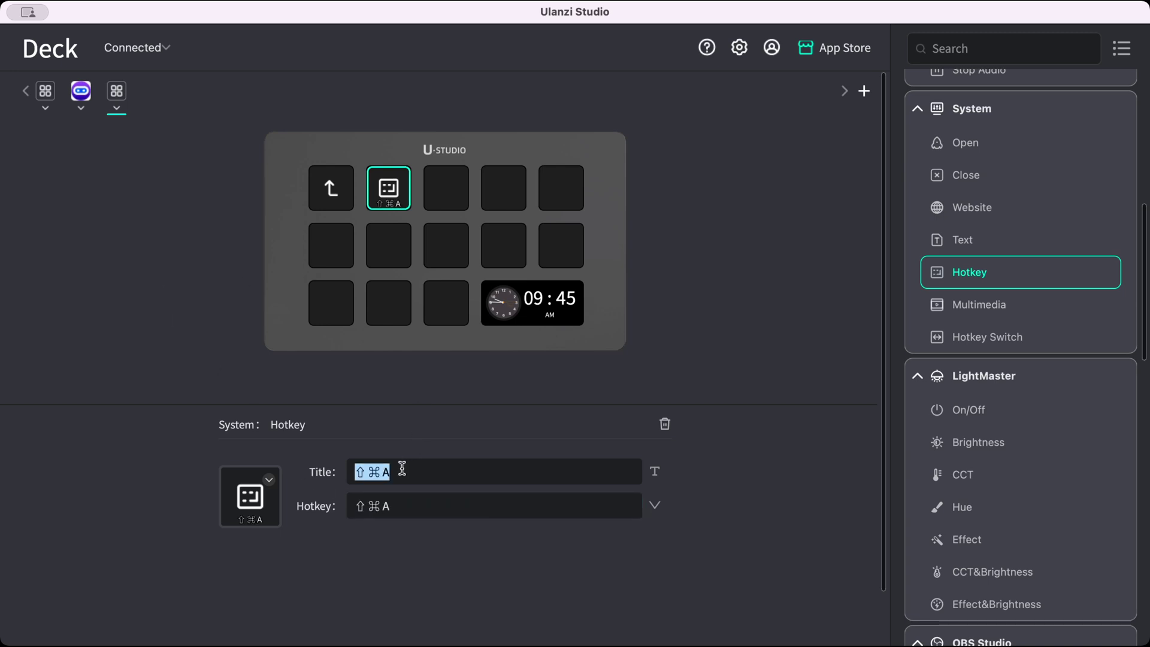
type("Mute")
left_click(198, 334)
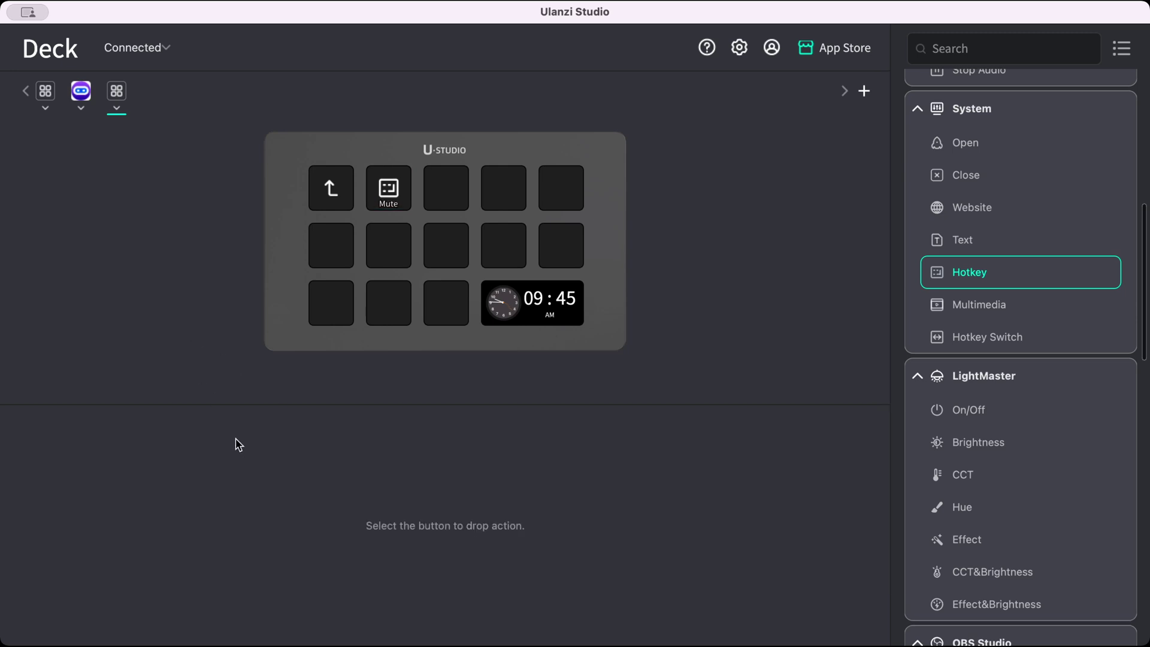
left_click(384, 206)
mouse_move(271, 482)
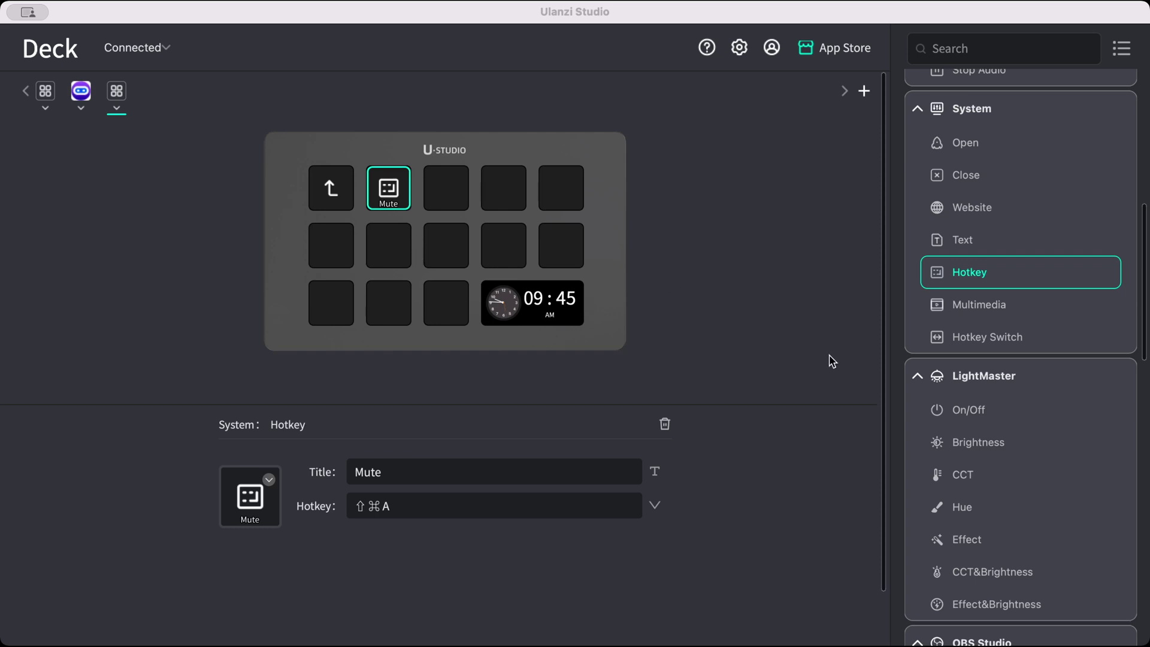
left_click(130, 226)
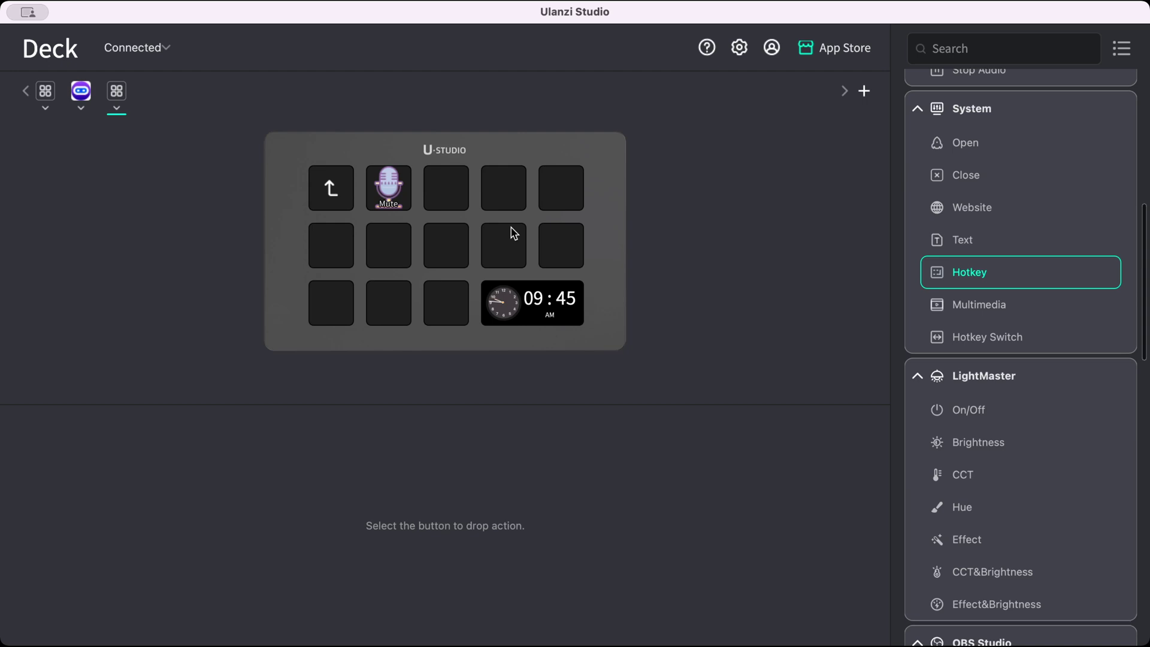
left_click(317, 193)
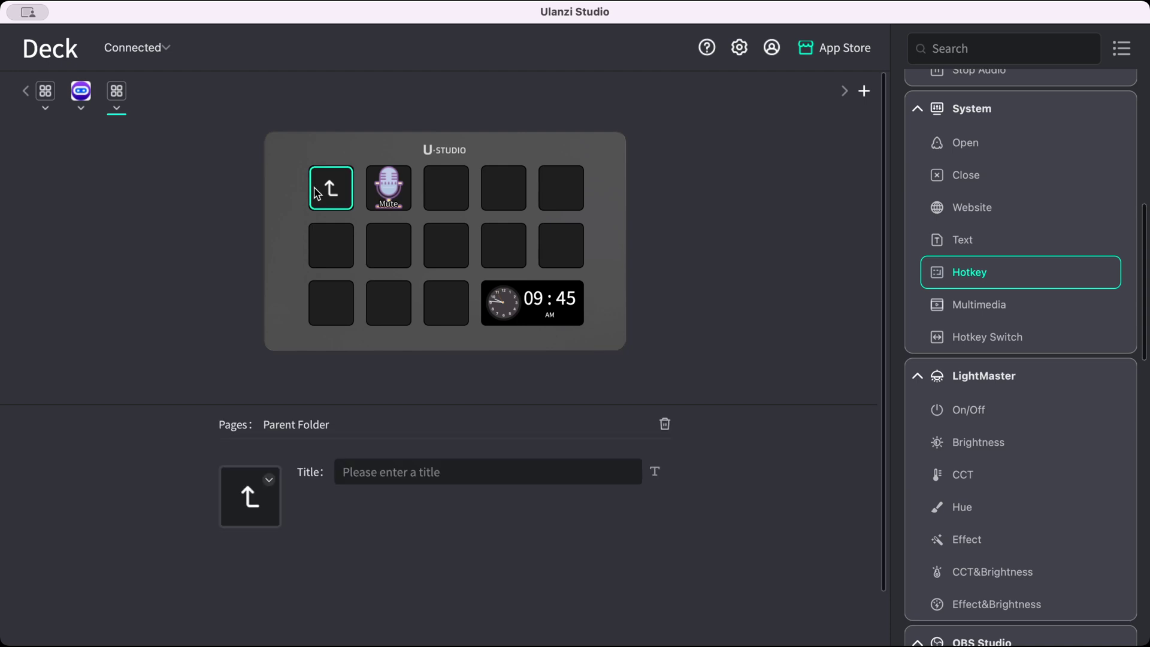
- Go up to the parent page and reopen the Zoom folder with Microphone, Video, Participant and Chat keys
double_click(317, 193)
double_click(317, 193)
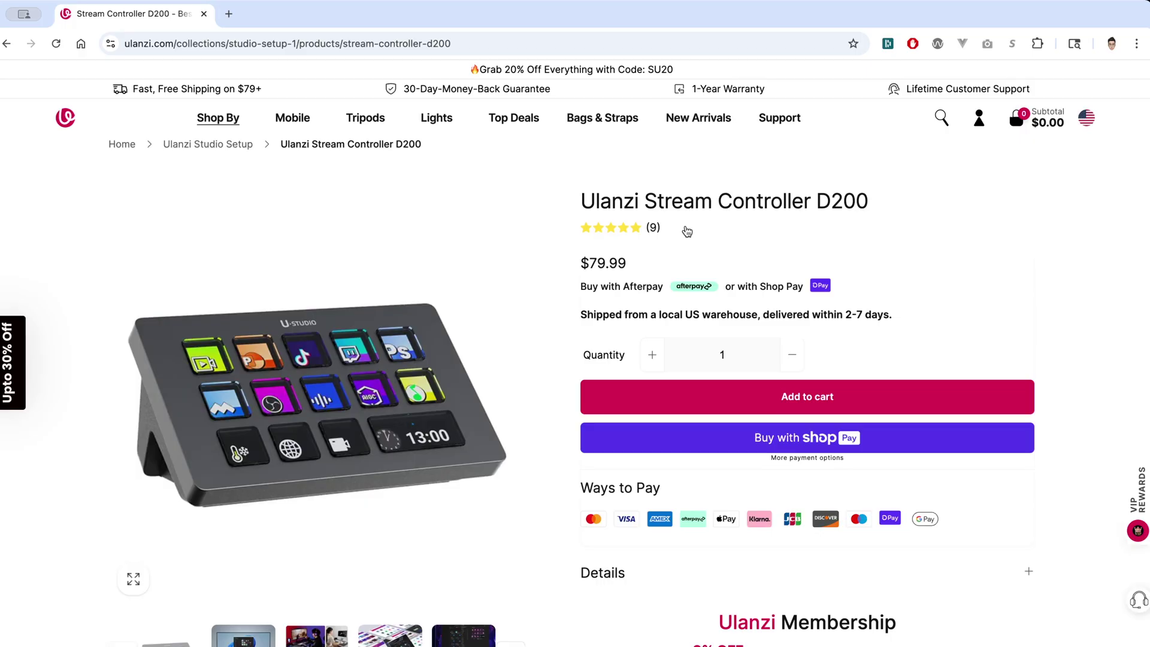
- Scroll down the $79.99 Stream Controller D200 product page
scroll(659, 231, "down", 2)
scroll(686, 230, "down", 1)
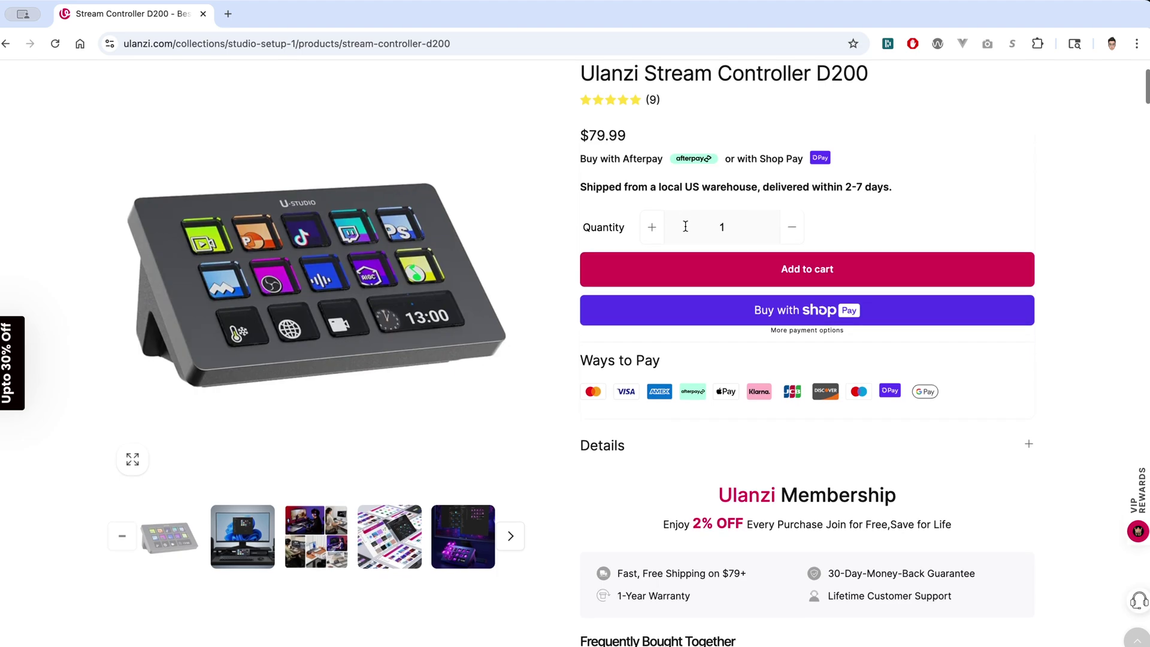